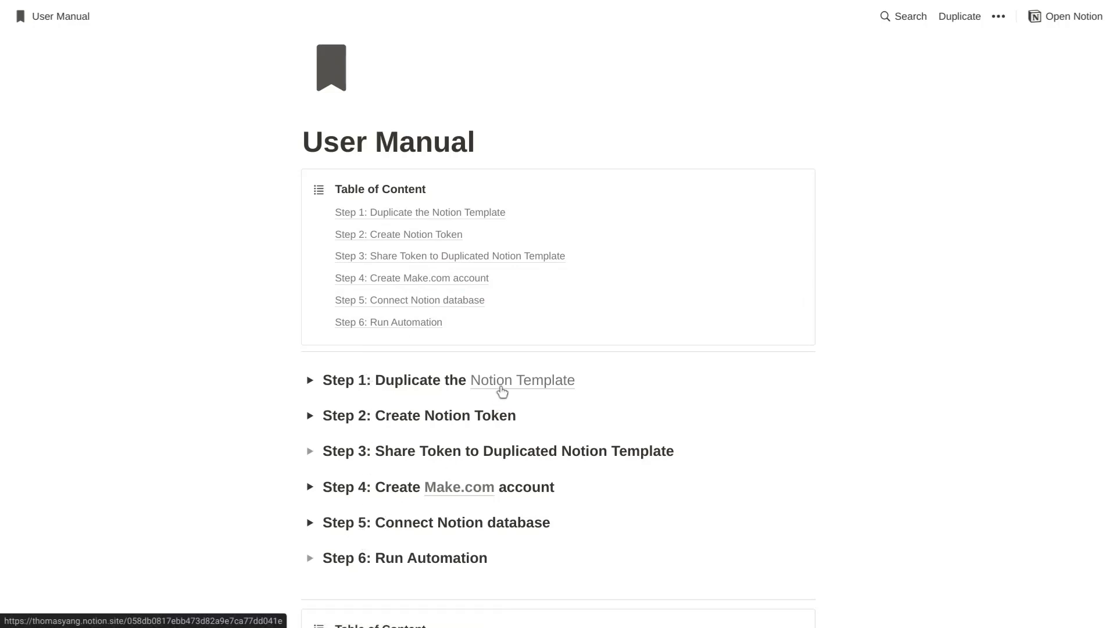
# Step: Expand the Step 1 duplication instructions, read through them, and collapse them again
pyautogui.click(312, 385)
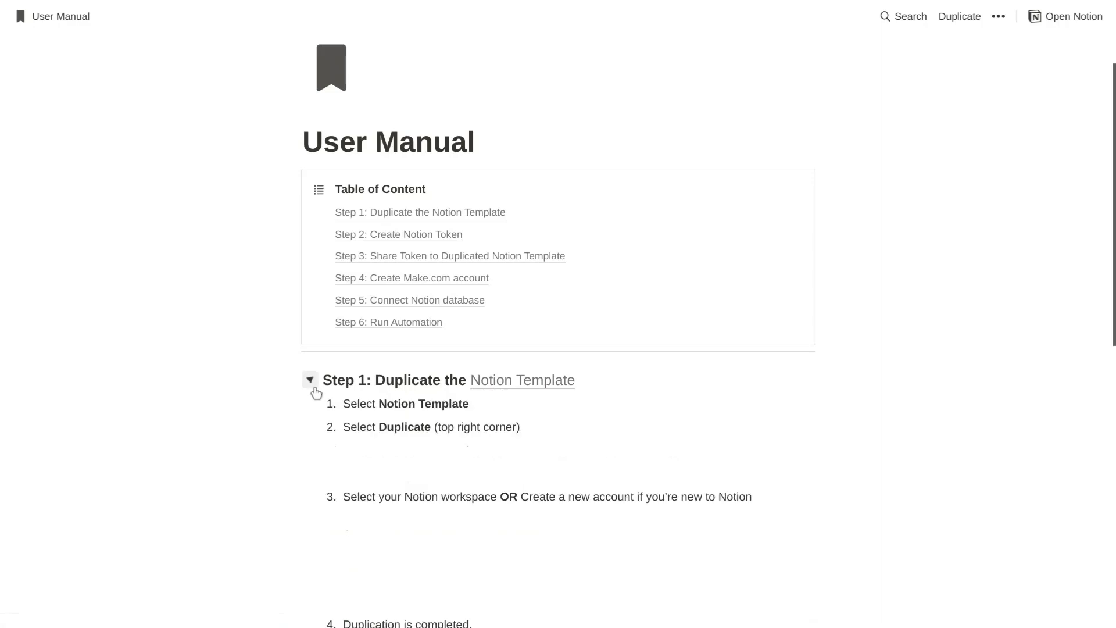
pyautogui.scroll(-1, 389, 433)
pyautogui.scroll(-1, 392, 435)
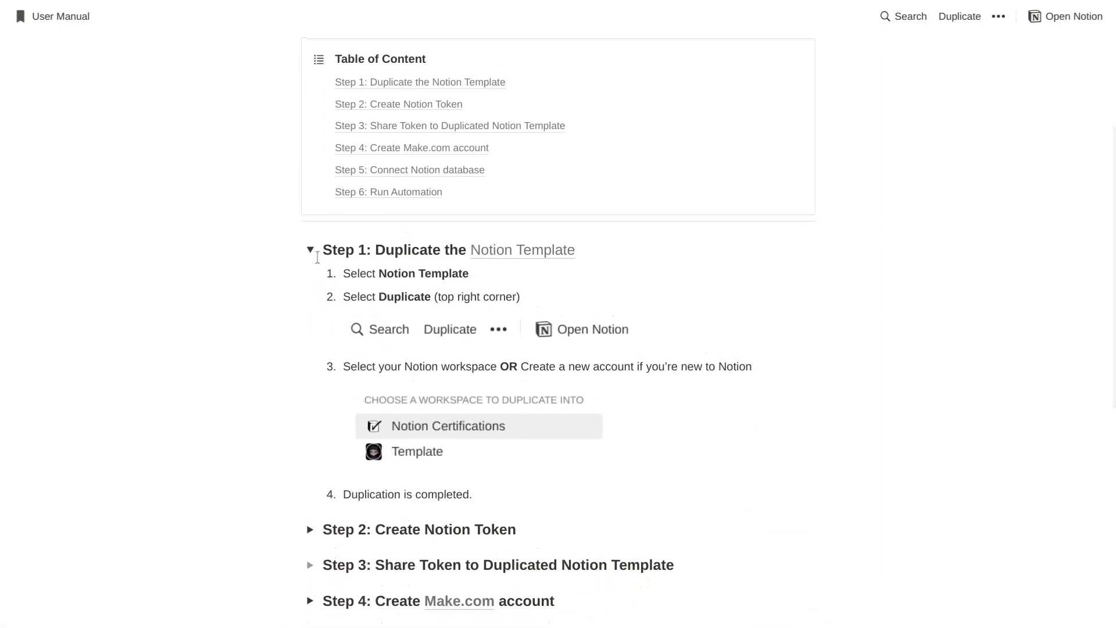
pyautogui.click(310, 250)
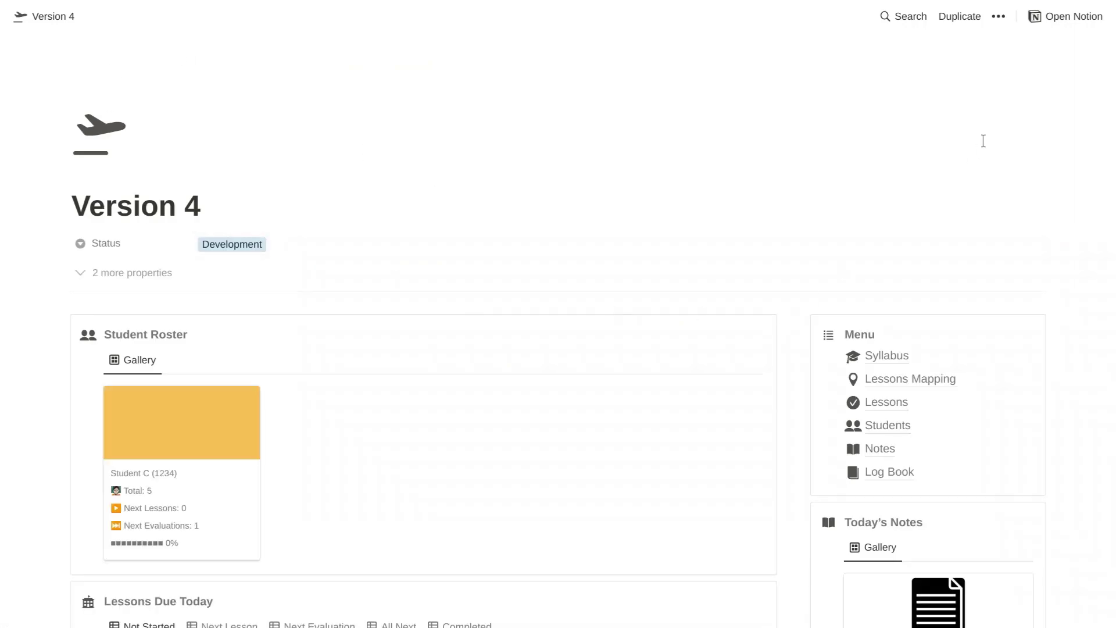
# Step: Duplicate the Version 4 template into the Template workspace
pyautogui.click(966, 25)
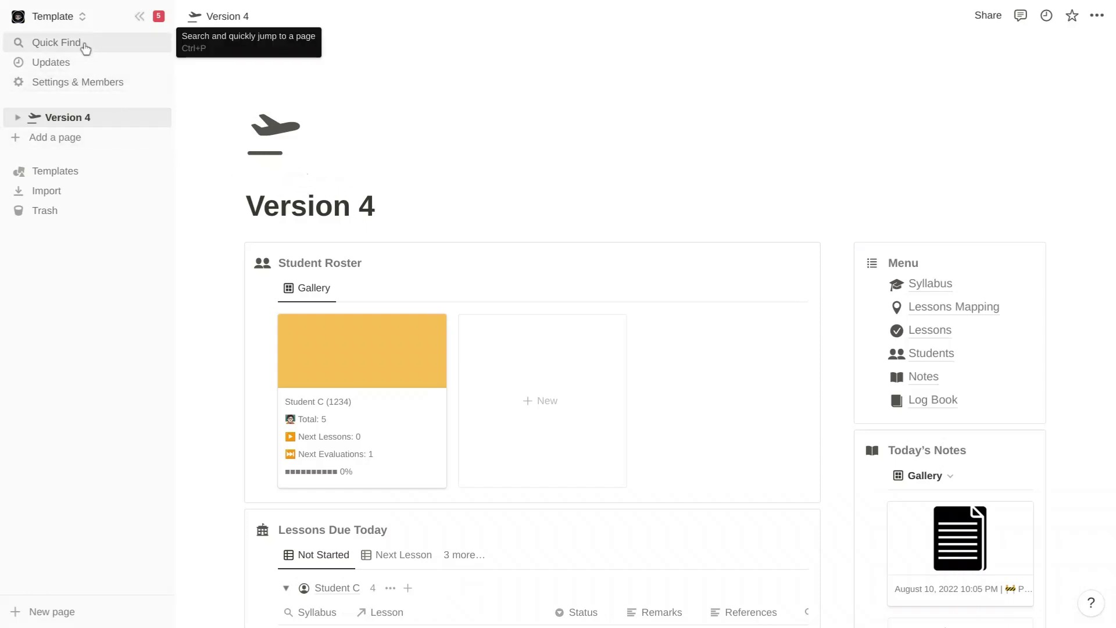
# Step: Show the workspace's Integrations list: Notion Charts, Newsletter Signups, Google Drive and Slack
pyautogui.click(78, 87)
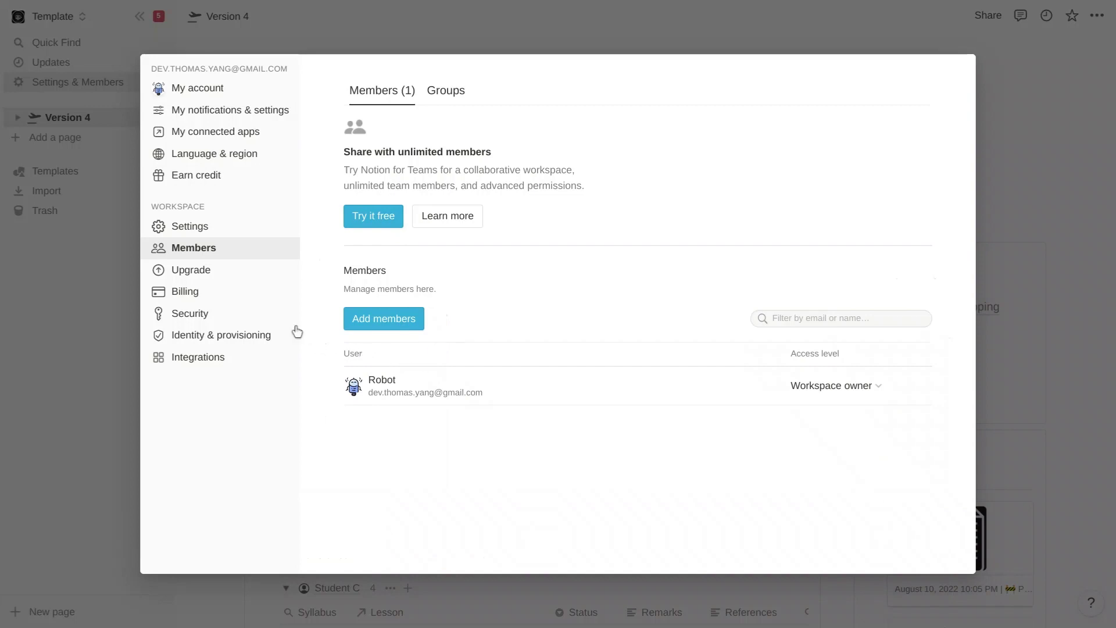
pyautogui.click(212, 368)
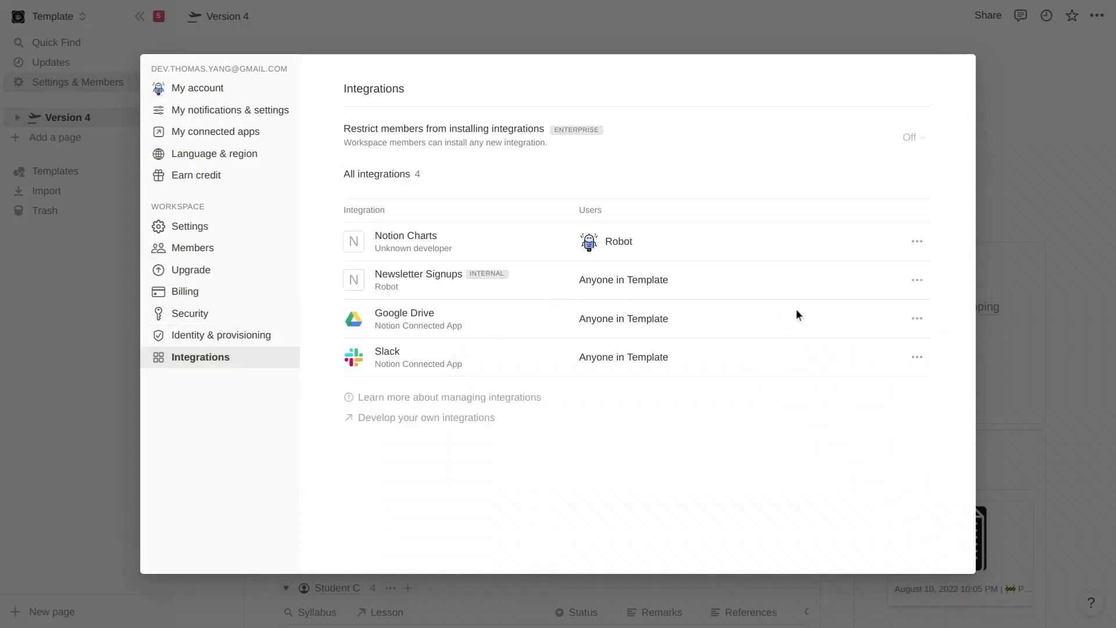
# Step: Start a new integration in Notion Developers and name it Make
pyautogui.click(453, 419)
pyautogui.press('F11')
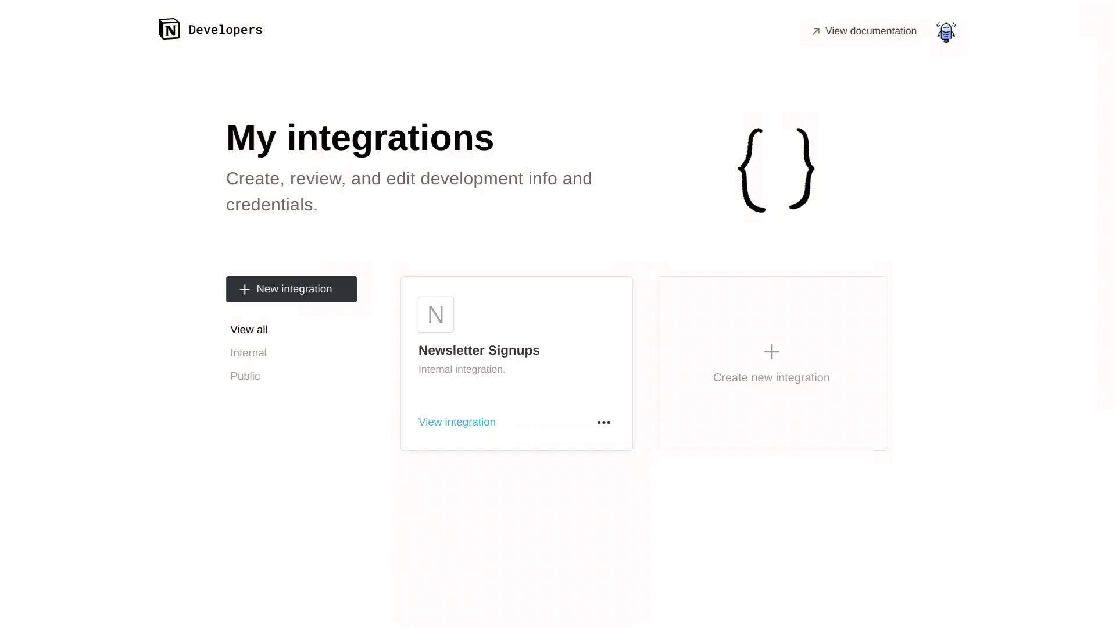
pyautogui.click(334, 300)
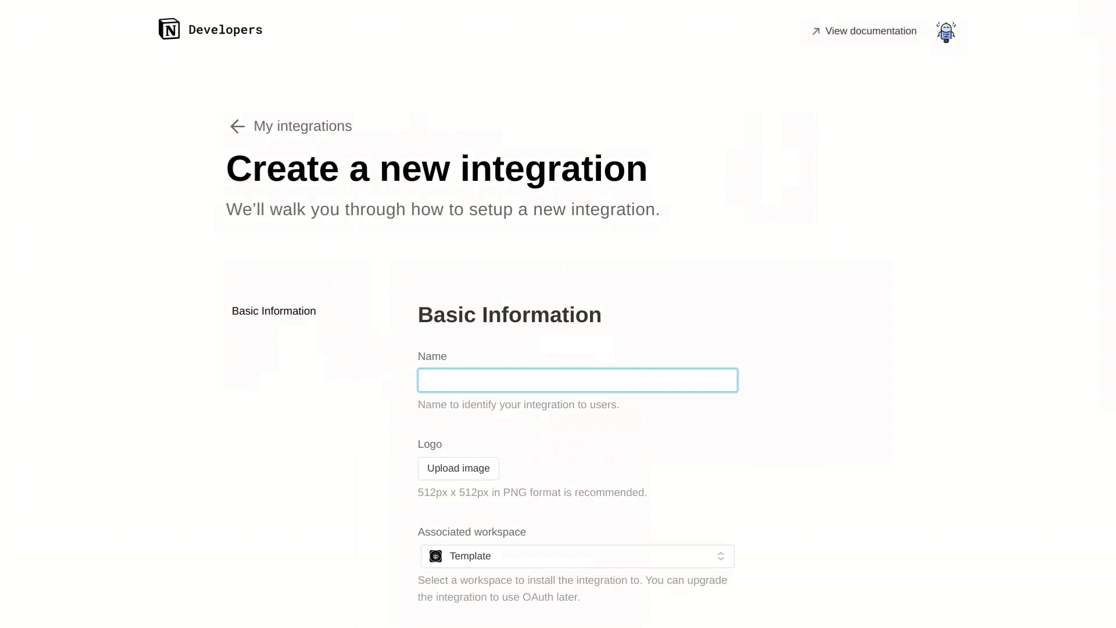
pyautogui.write('Make')
# Step: Set the Make integration to request no user information and submit it
pyautogui.scroll(-2, 362, 308)
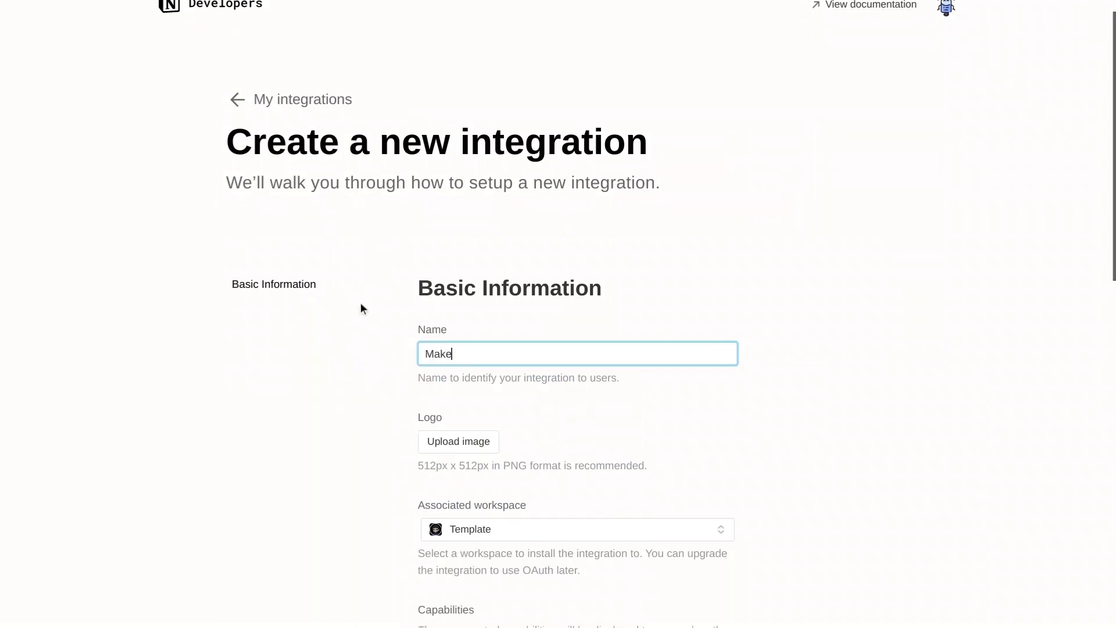
pyautogui.scroll(-4, 405, 357)
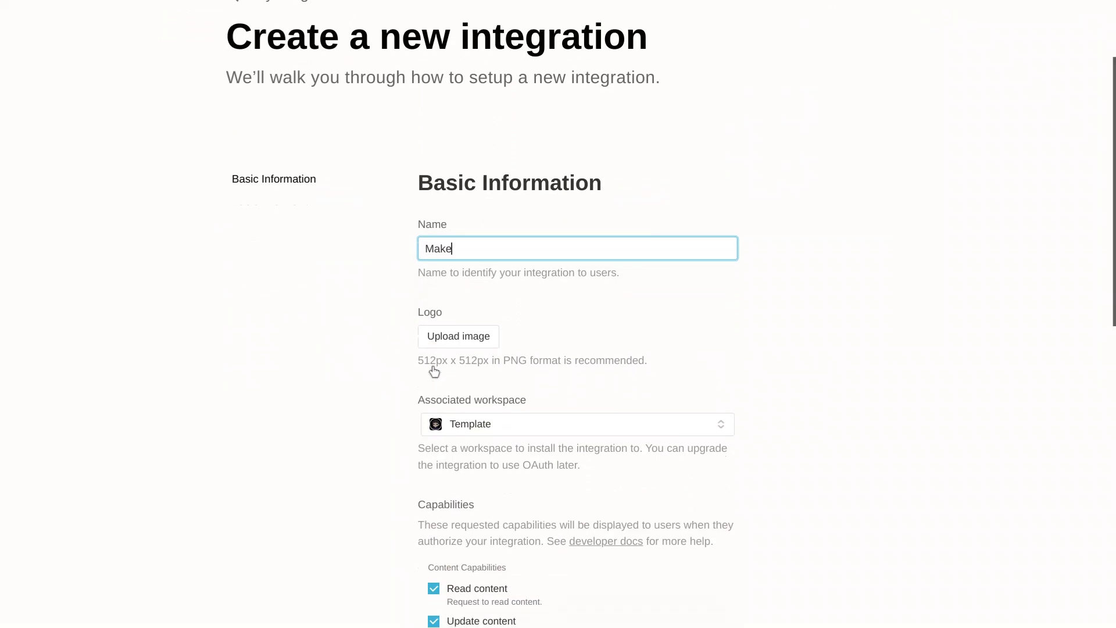
pyautogui.scroll(-3, 434, 369)
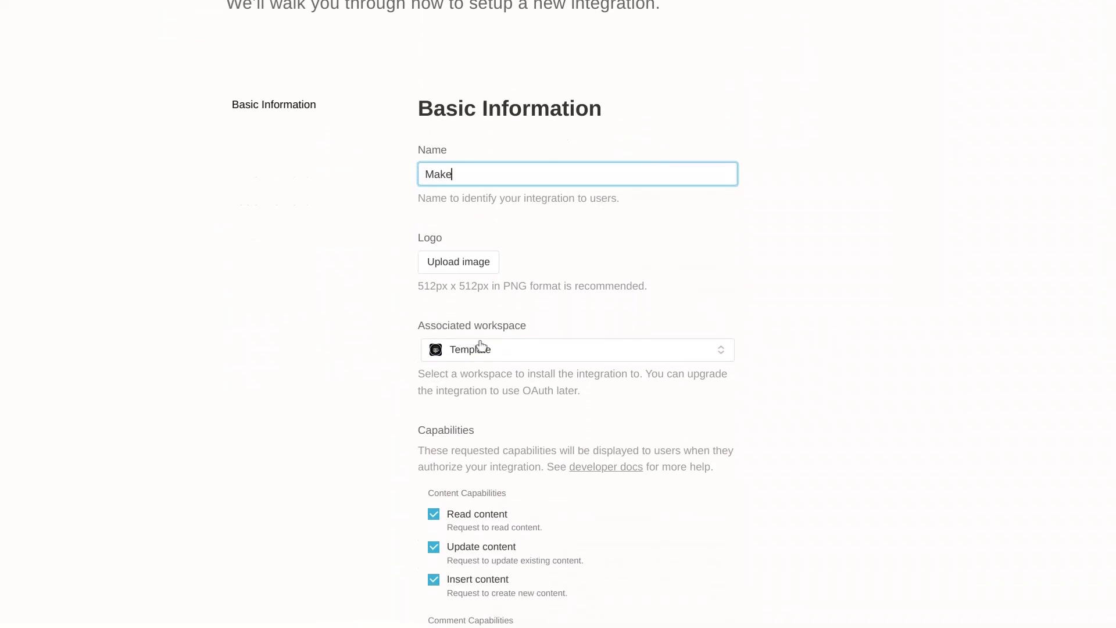
pyautogui.scroll(-4, 479, 371)
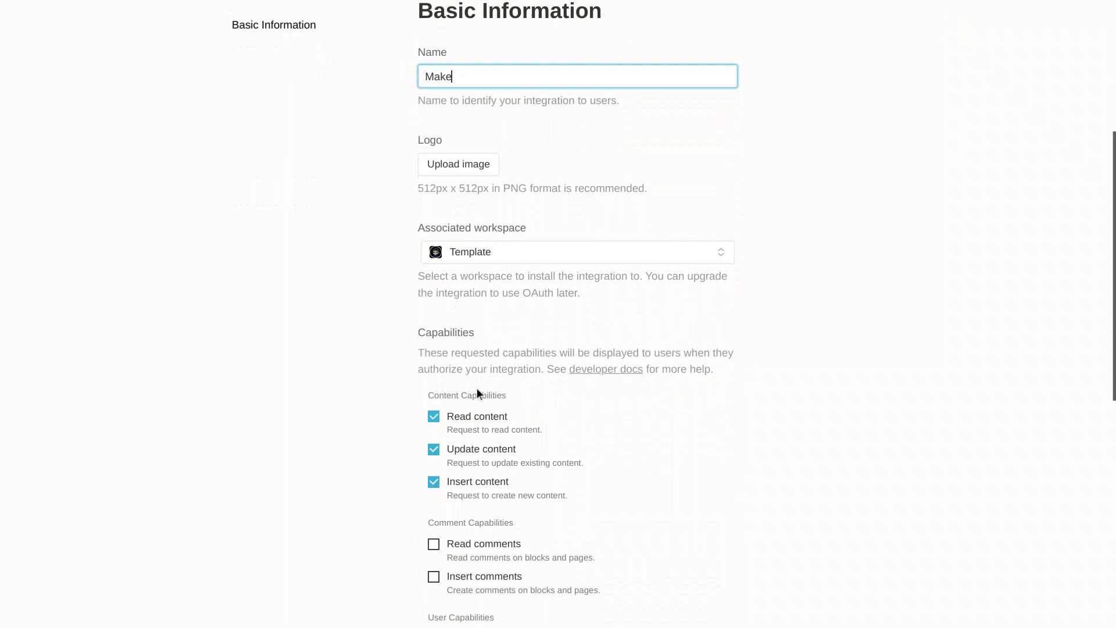
pyautogui.scroll(-3, 477, 389)
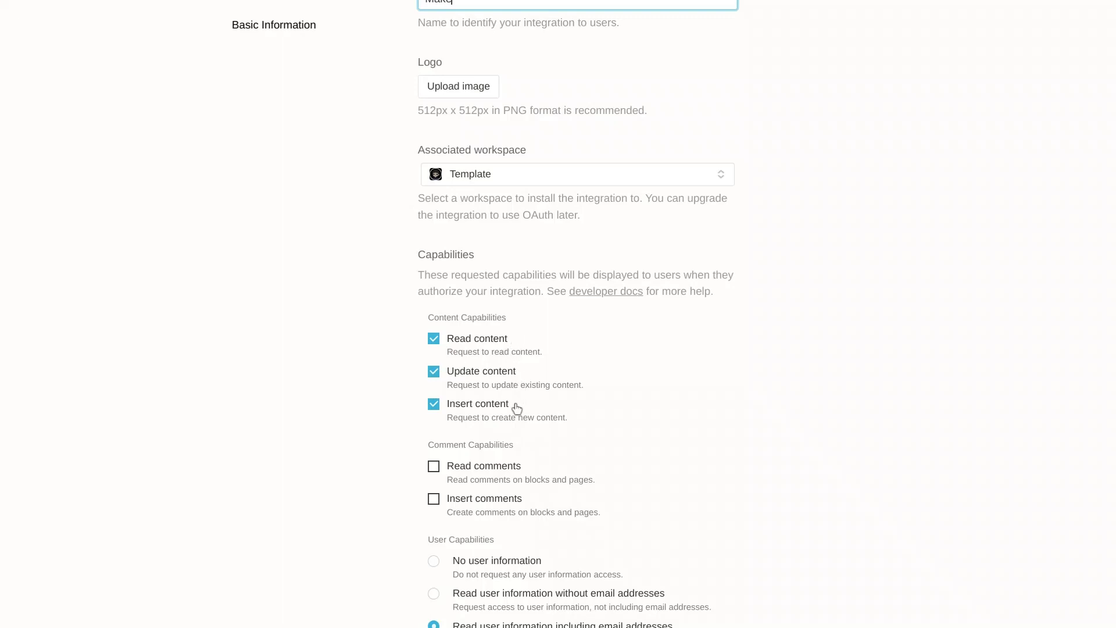
pyautogui.scroll(-2, 520, 411)
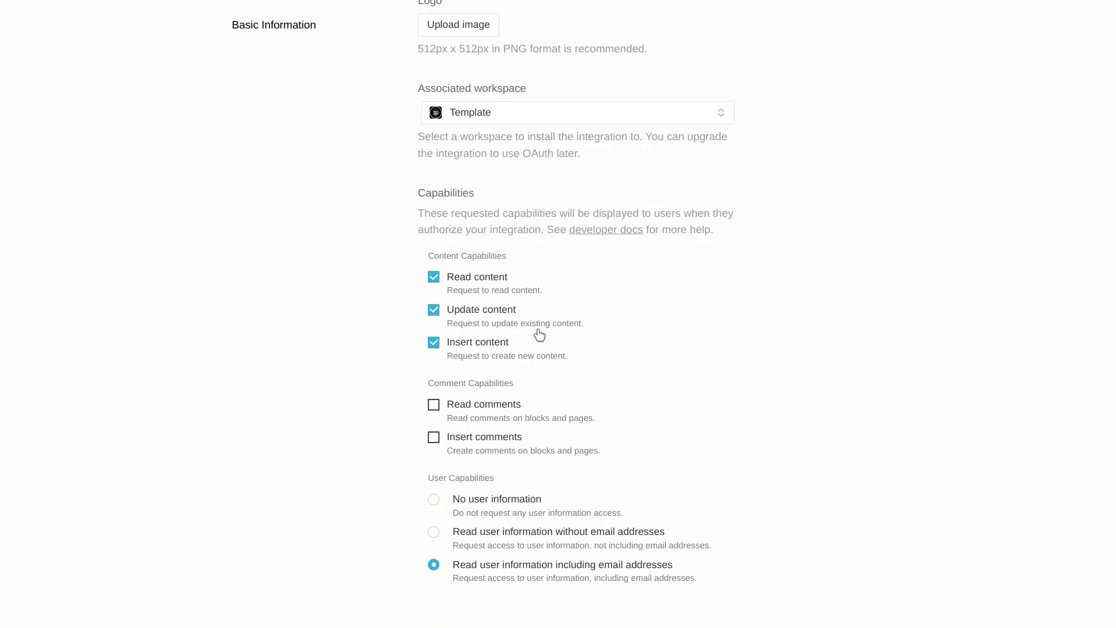
pyautogui.scroll(-2, 591, 418)
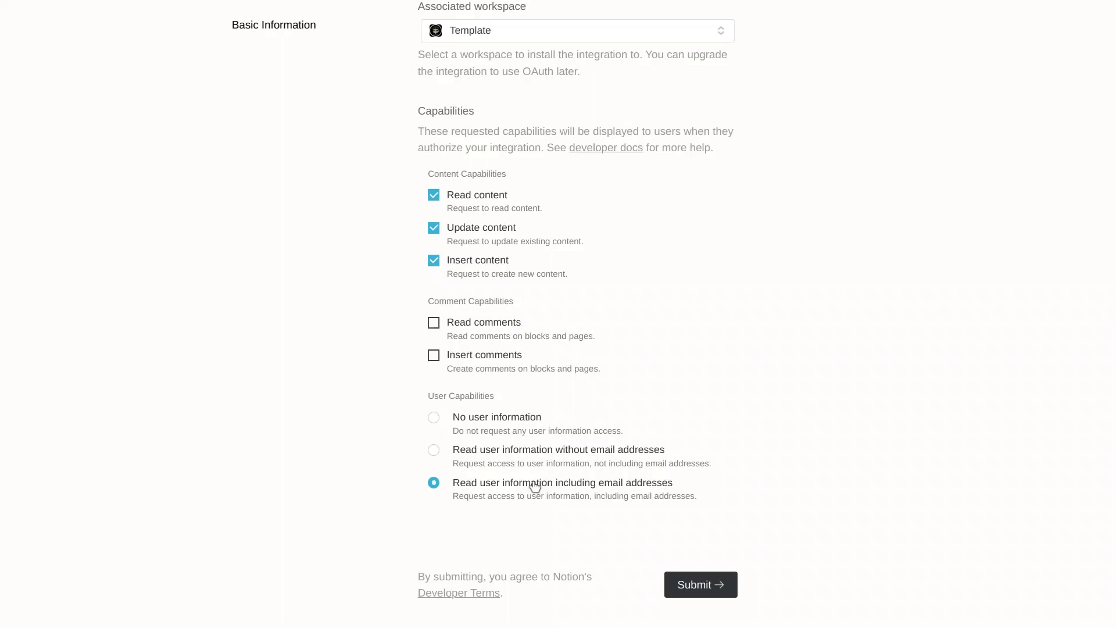
pyautogui.click(519, 432)
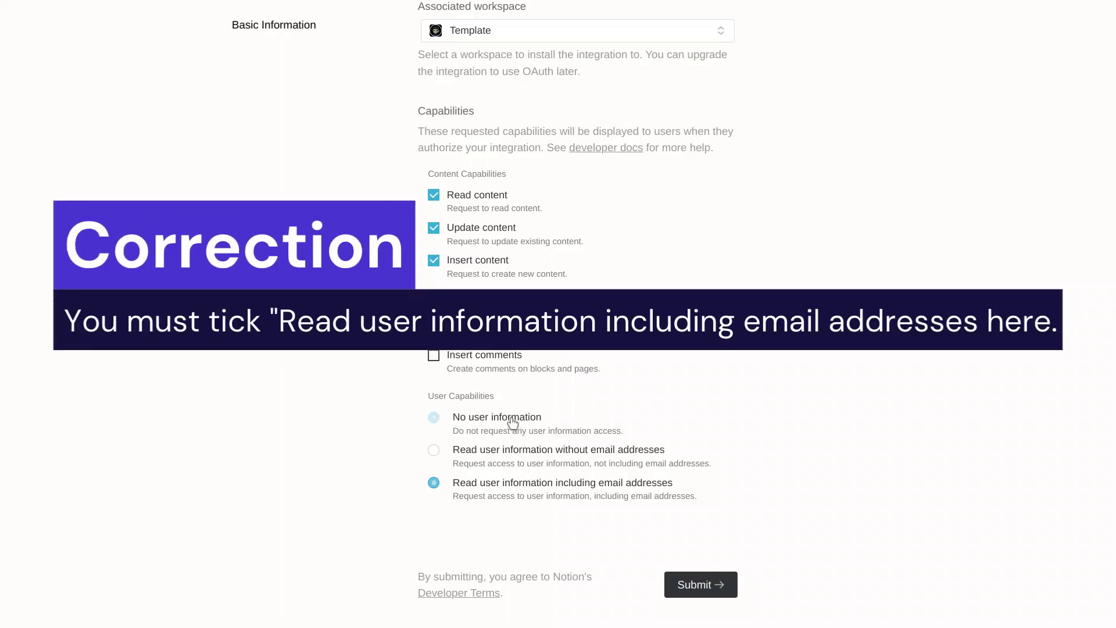
pyautogui.click(697, 585)
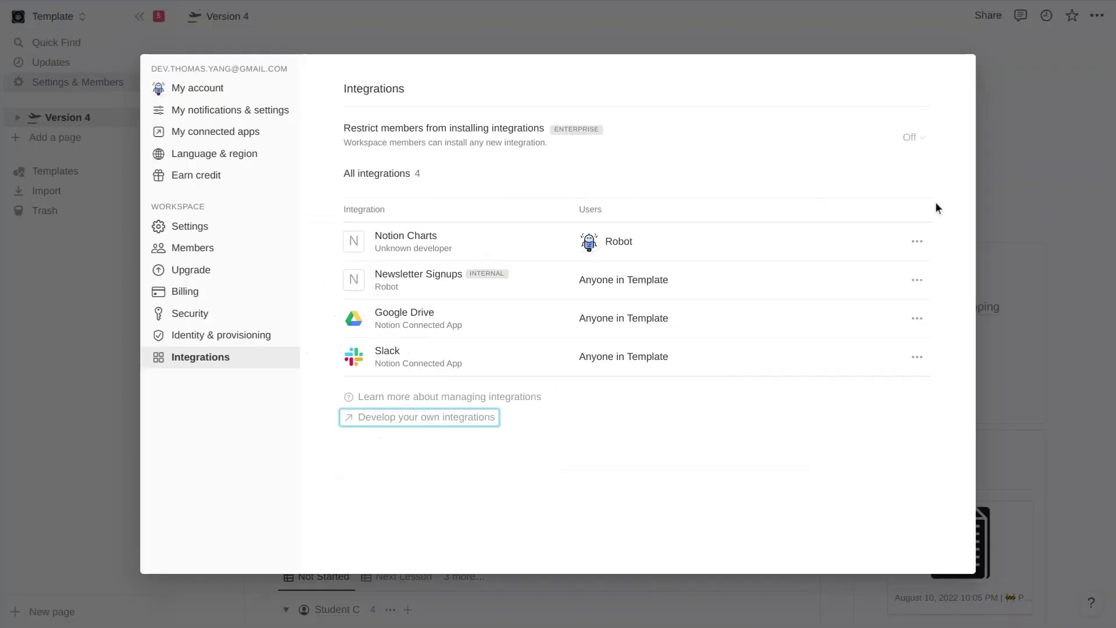
# Step: Invite the Make integration to the Version 4 page and confirm its access
pyautogui.click(995, 189)
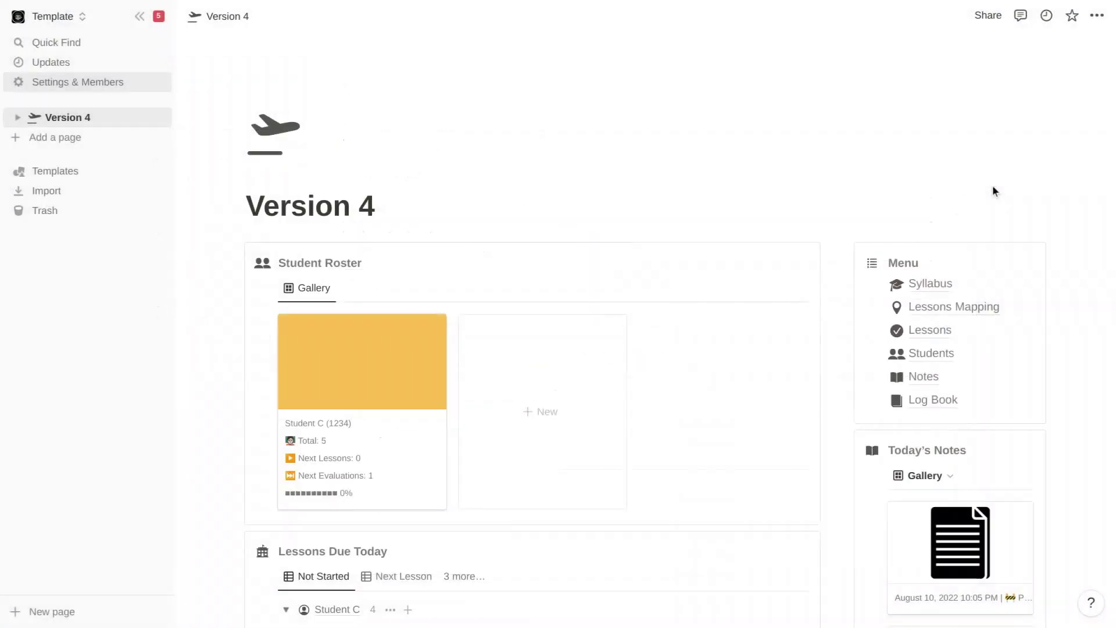
pyautogui.click(988, 15)
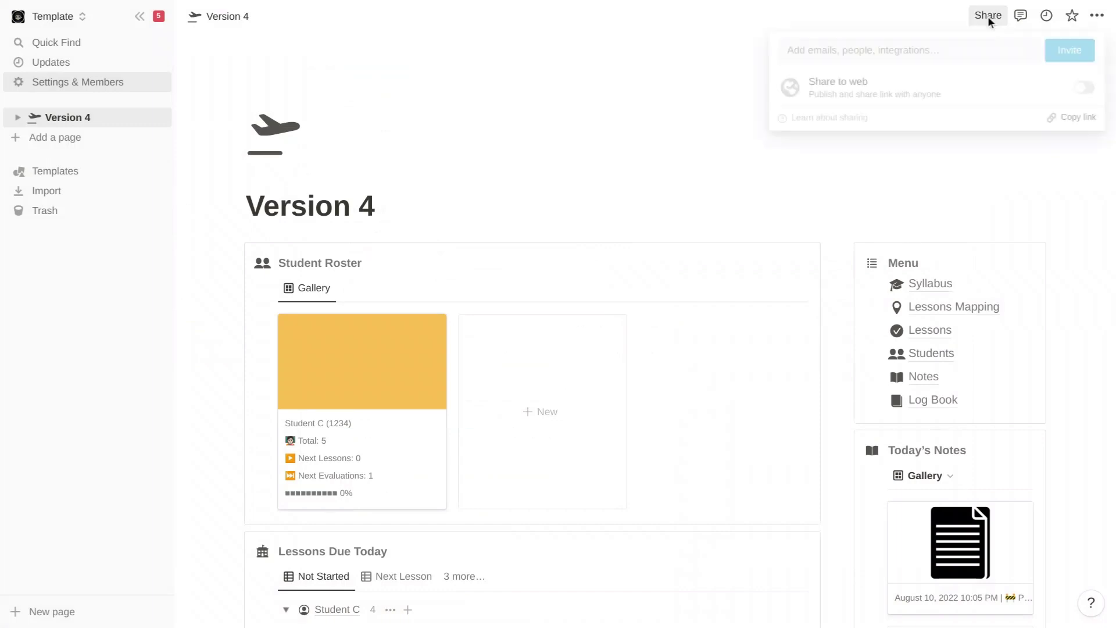
pyautogui.click(947, 61)
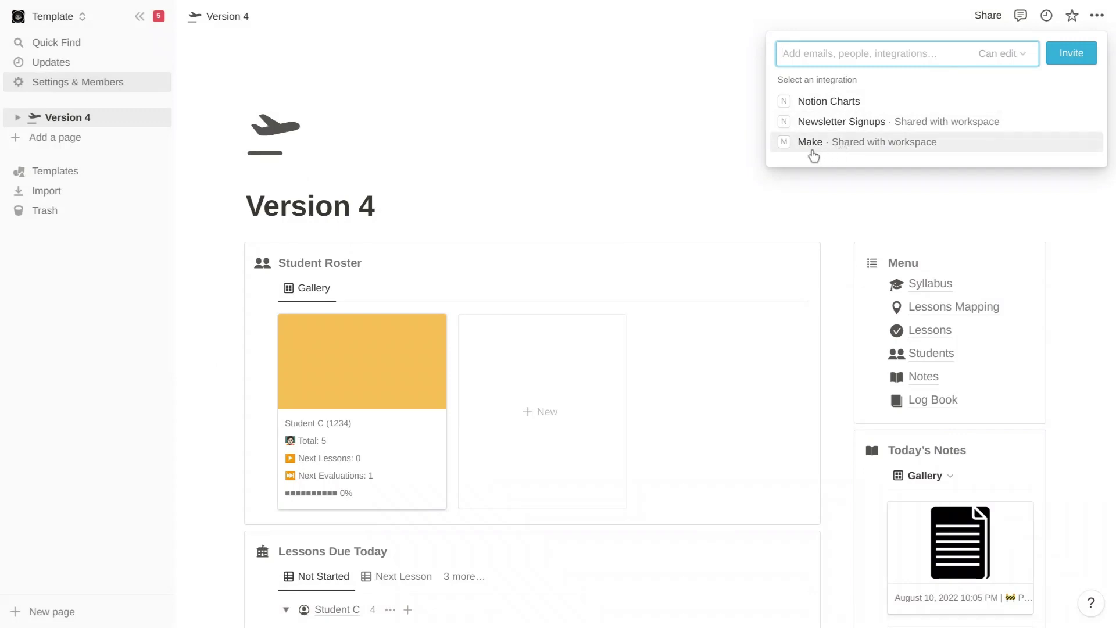
pyautogui.click(842, 152)
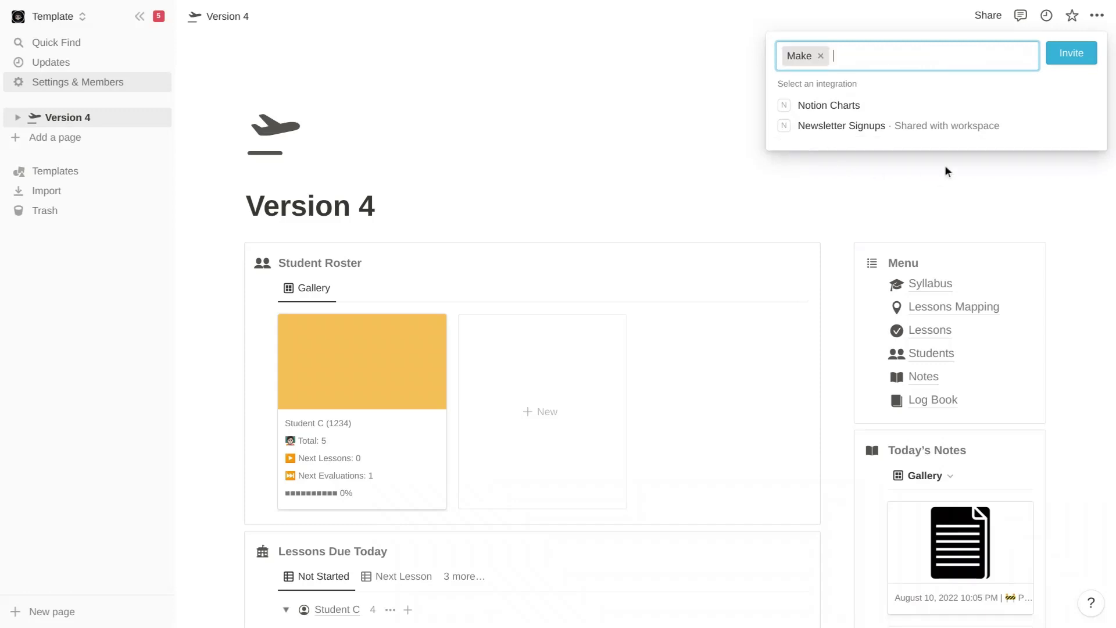
pyautogui.click(1057, 65)
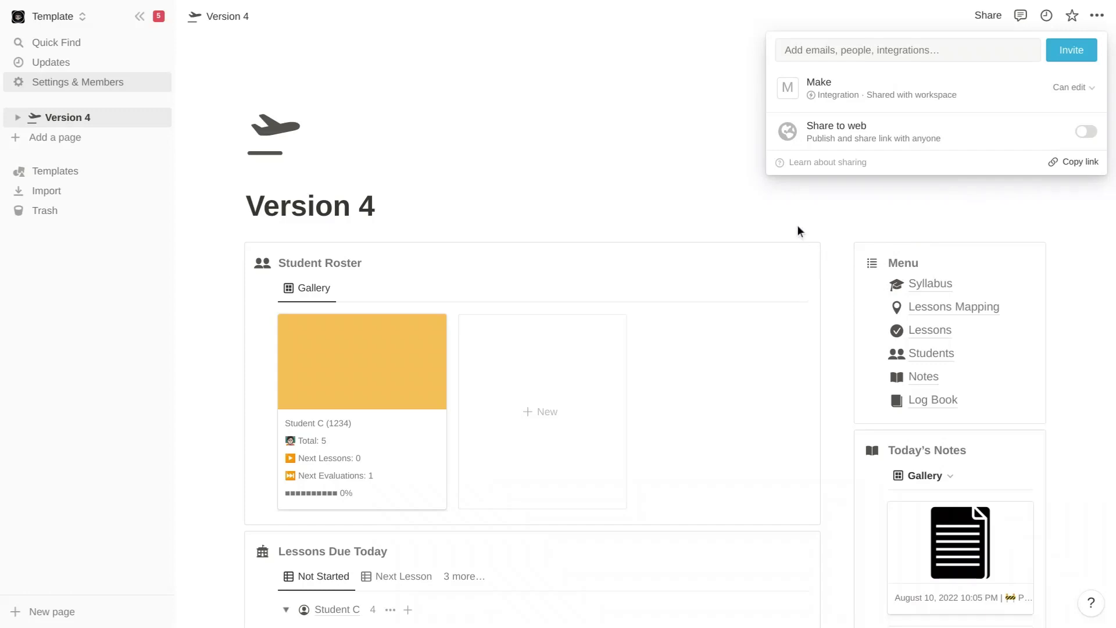
pyautogui.click(883, 214)
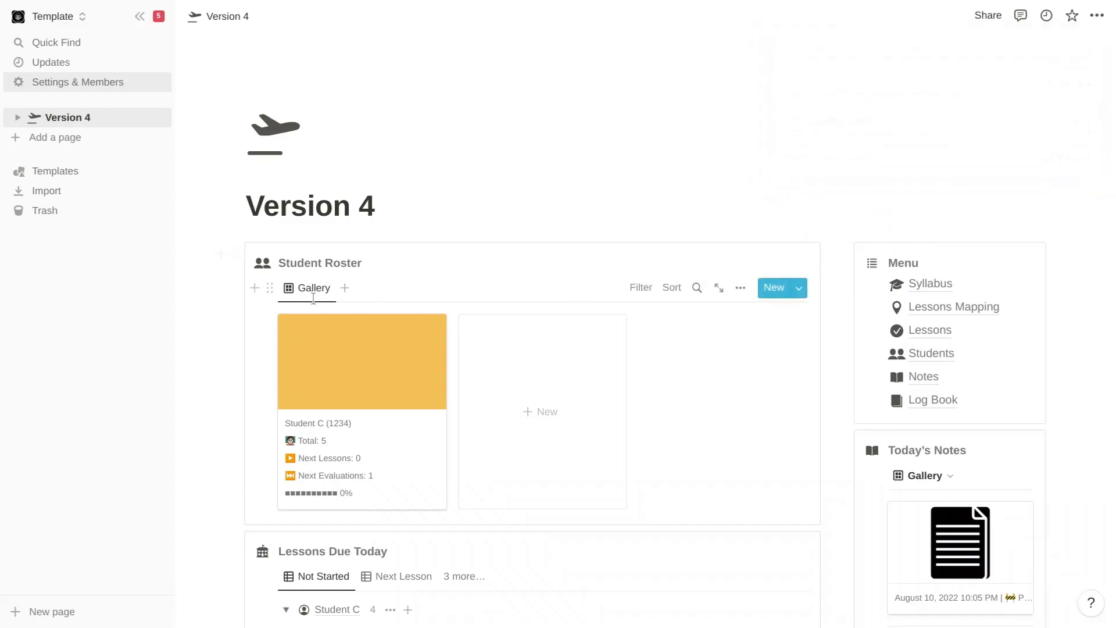
pyautogui.click(995, 21)
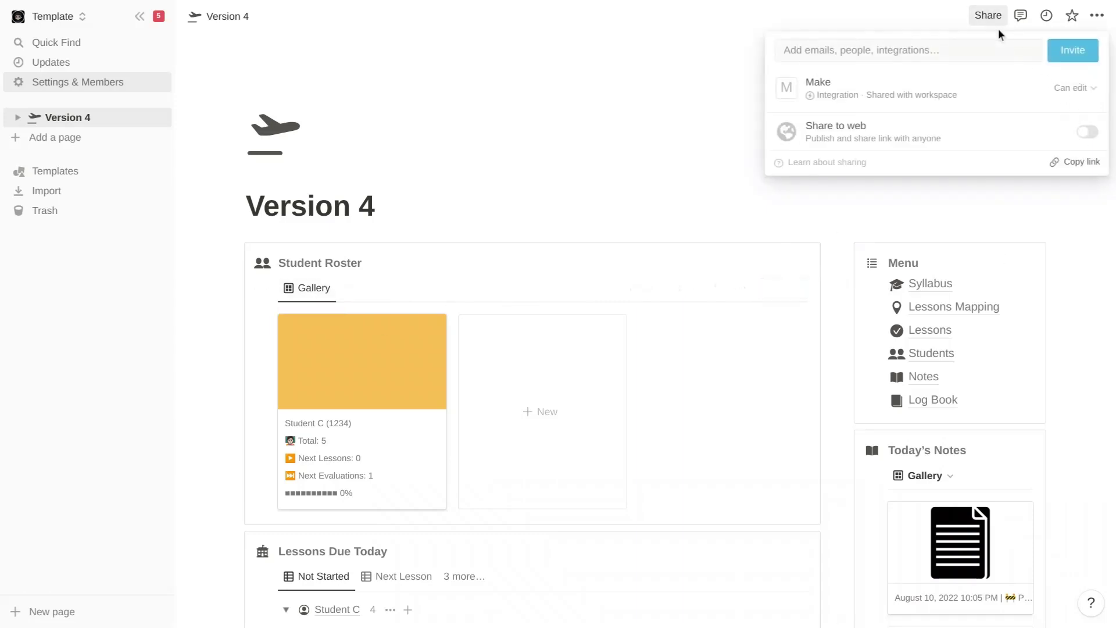
# Step: Check Make's access on Version 4, then share the Students database with Make
pyautogui.click(1075, 92)
pyautogui.click(953, 255)
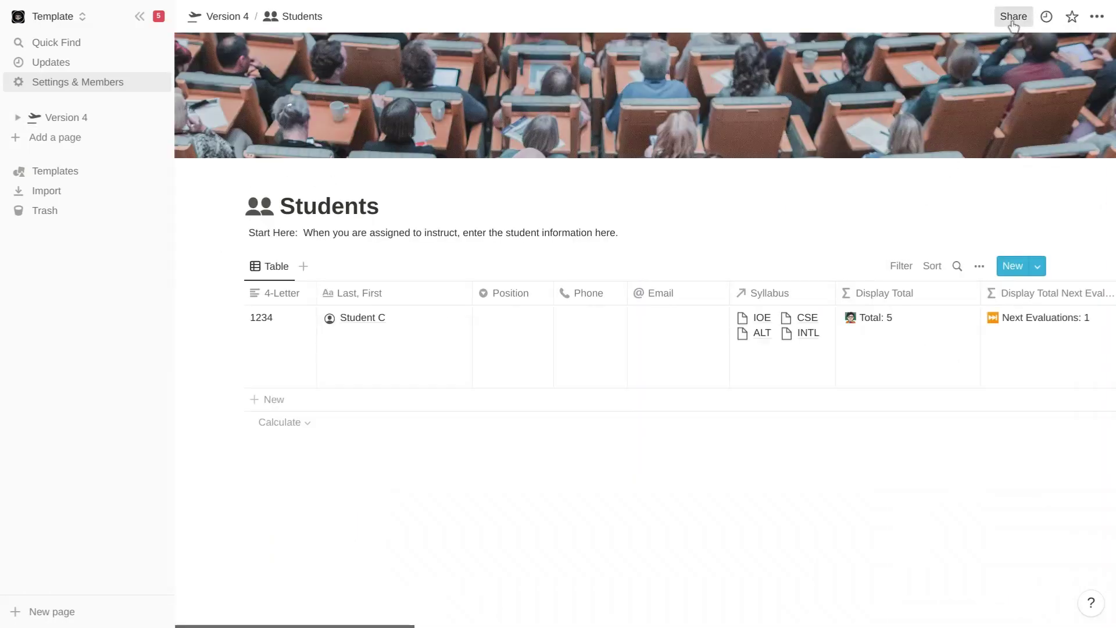
pyautogui.click(1013, 16)
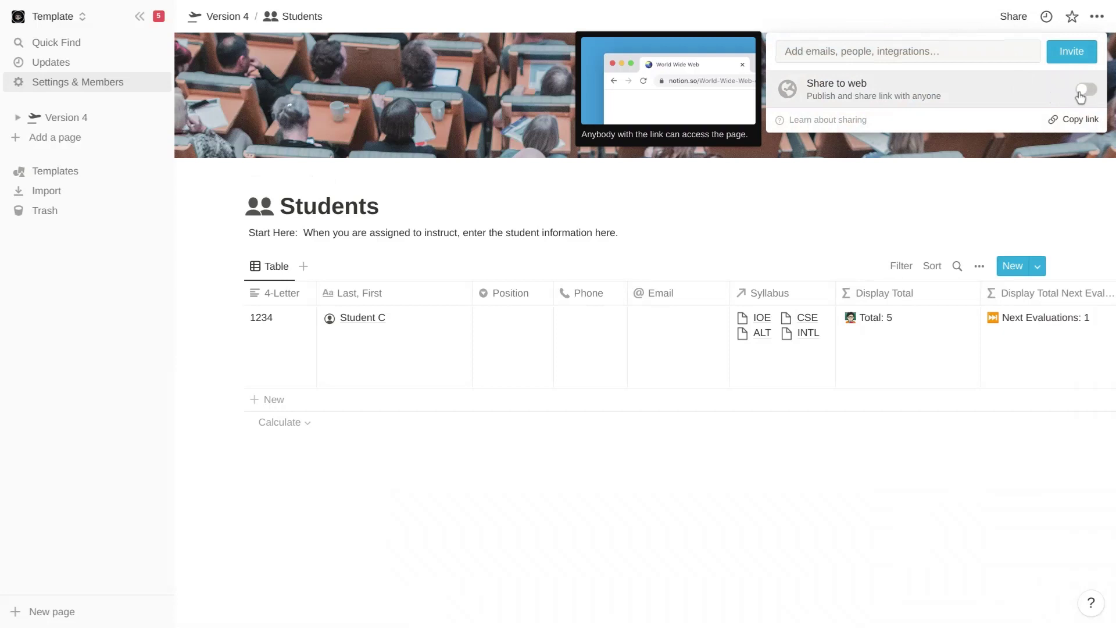
pyautogui.click(880, 56)
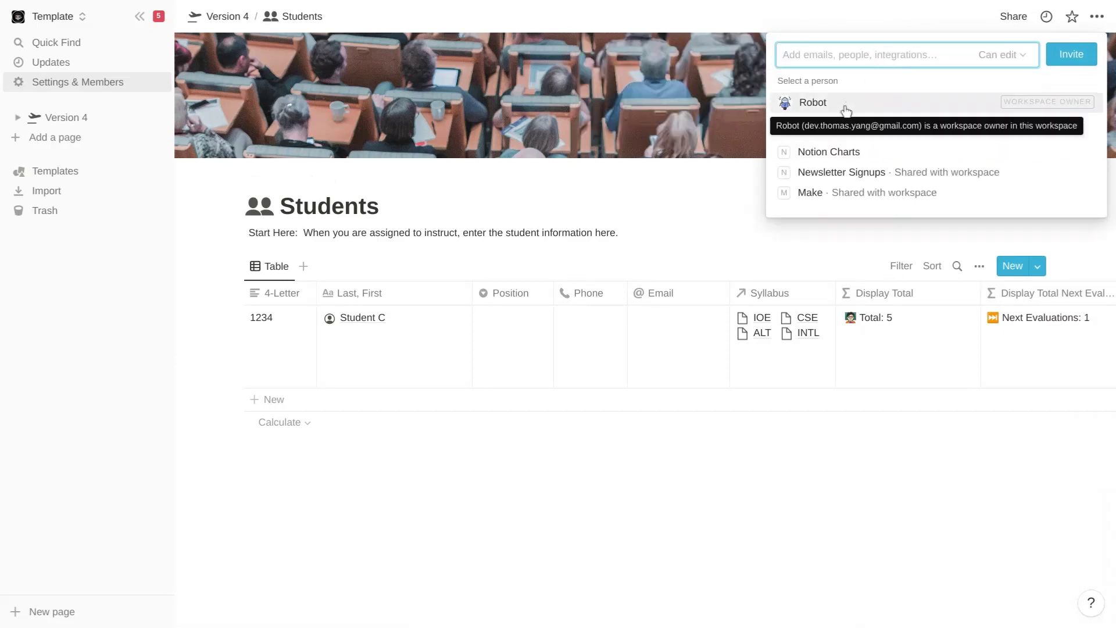
pyautogui.click(819, 194)
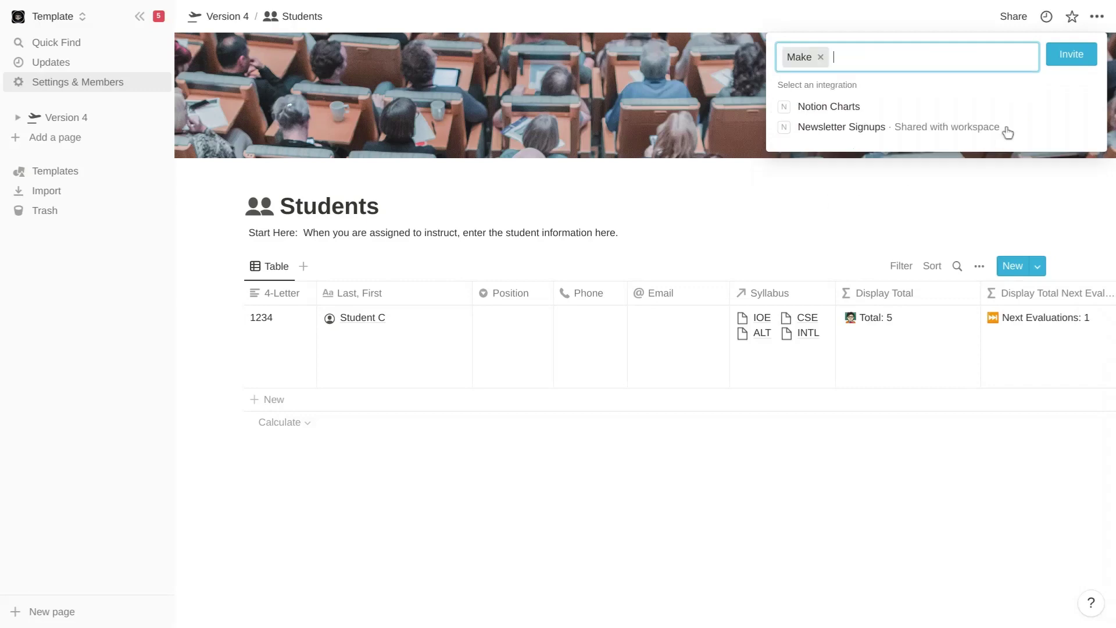
pyautogui.click(1068, 60)
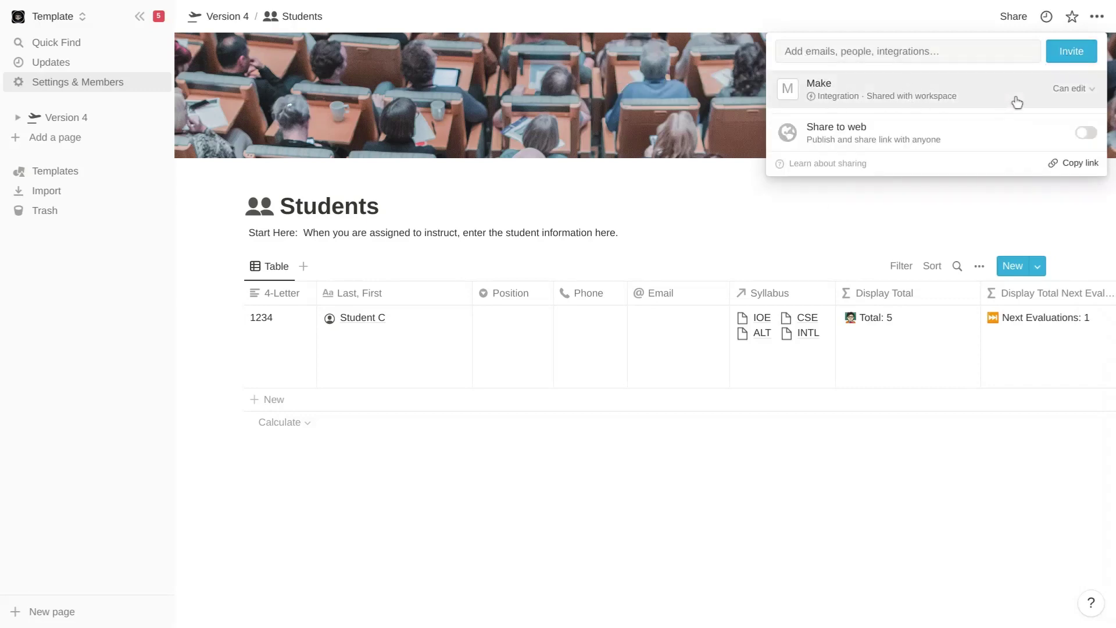
# Step: Confirm Make has Can edit access on Students and return to the Version 4 page
pyautogui.click(1072, 89)
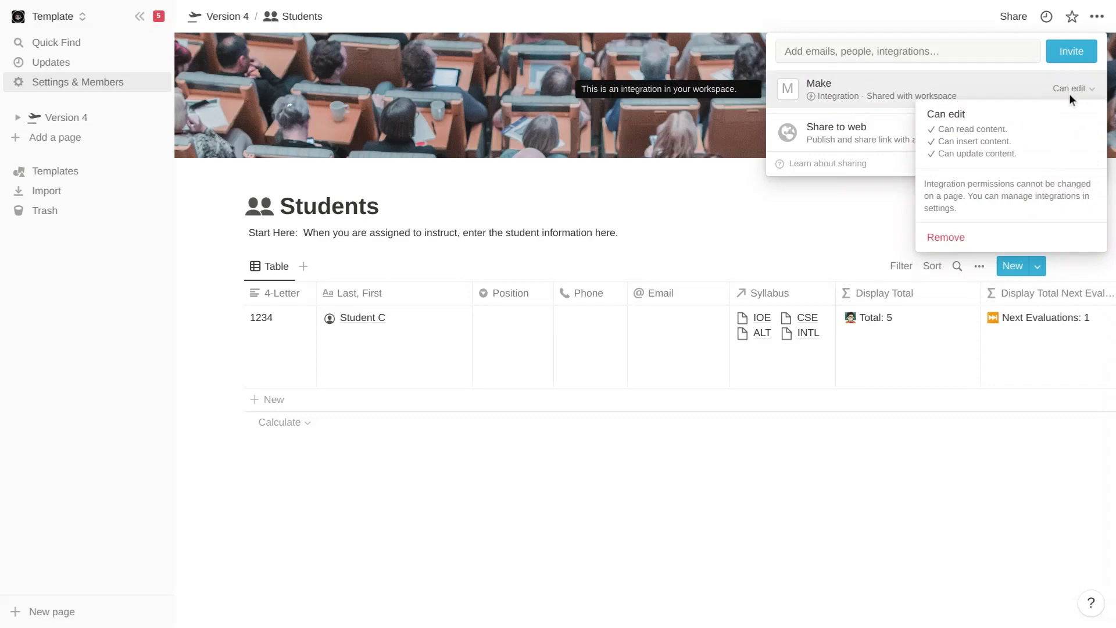
pyautogui.click(1068, 89)
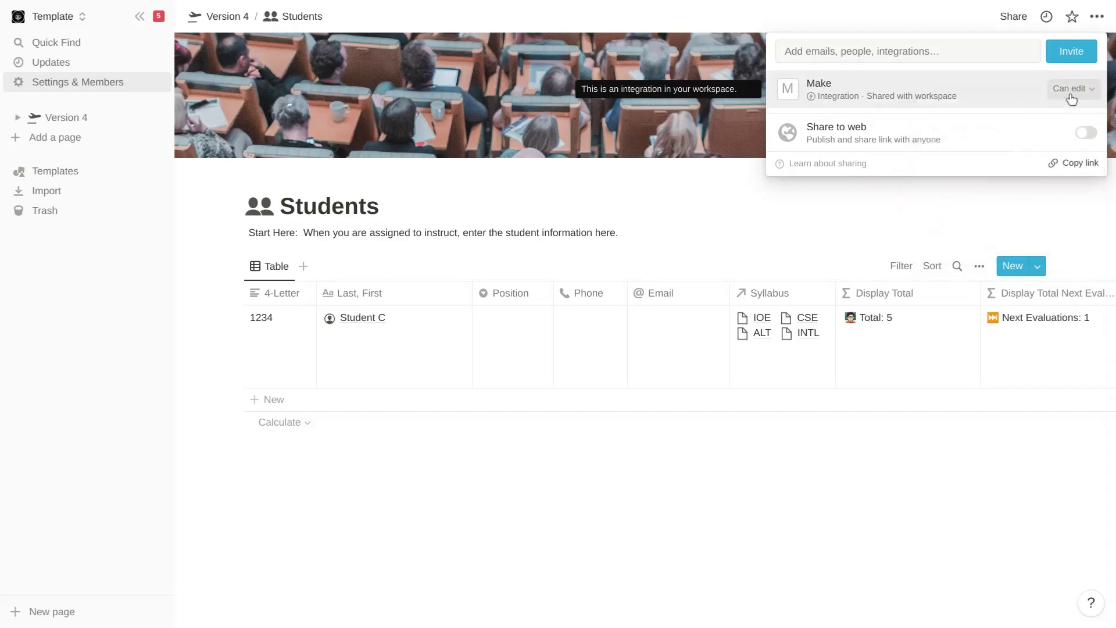
pyautogui.click(246, 17)
pyautogui.click(247, 17)
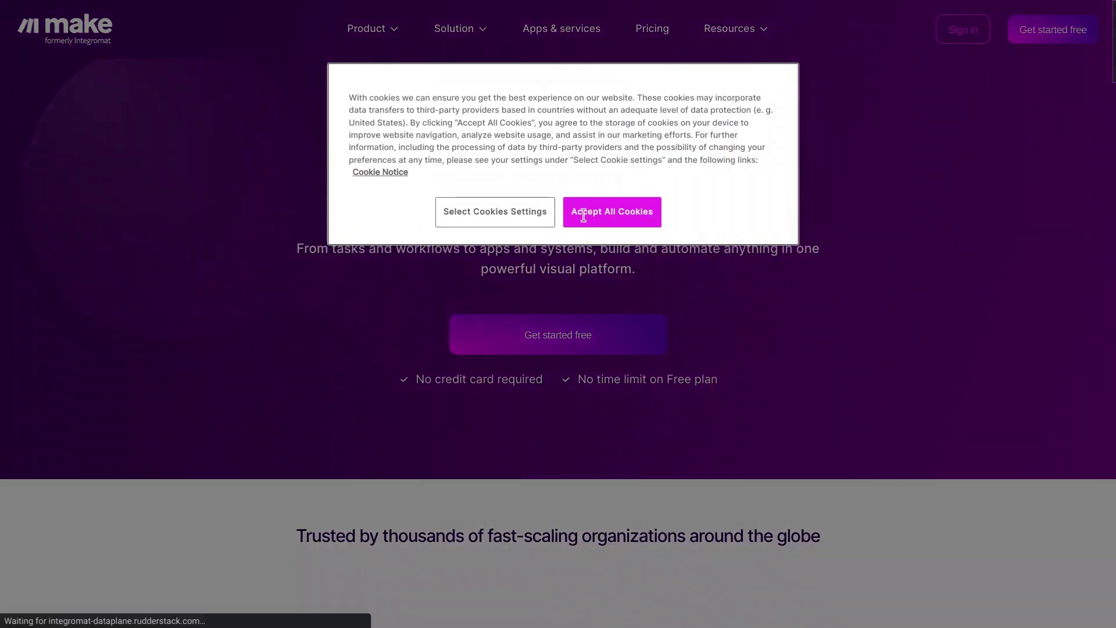
# Step: Accept all cookies on Make and sign up for a free account
pyautogui.click(583, 212)
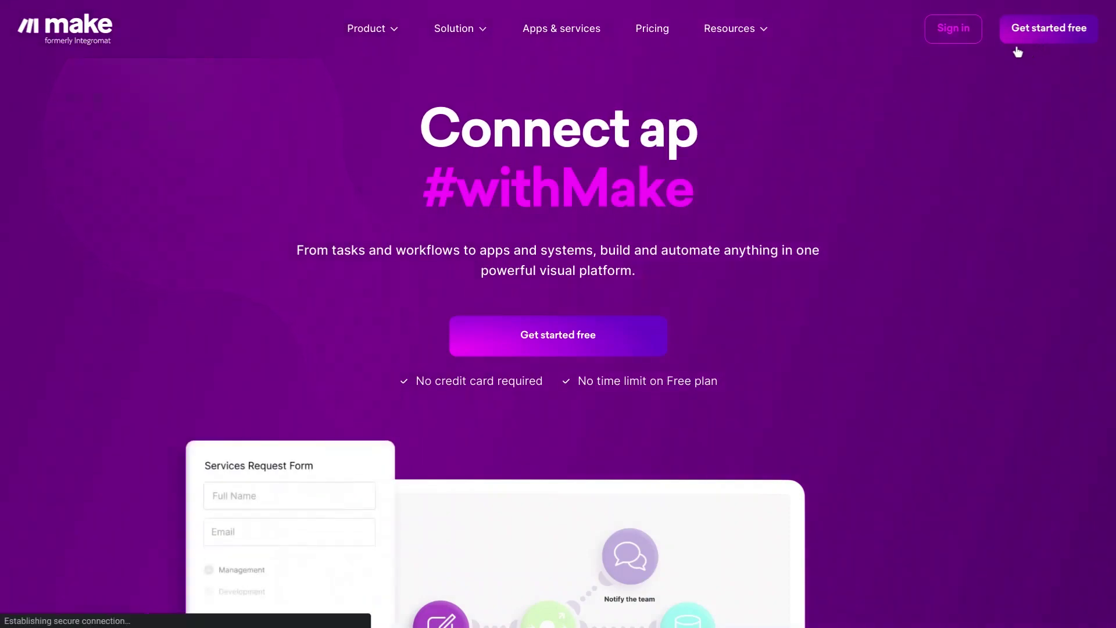
pyautogui.click(1006, 30)
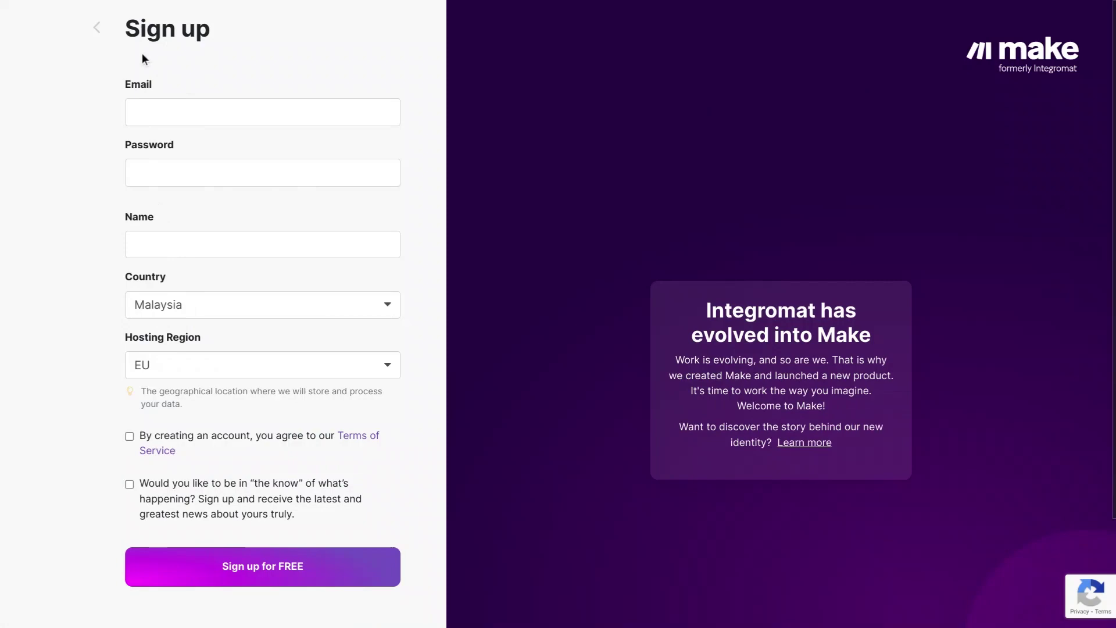
pyautogui.scroll(-1, 182, 364)
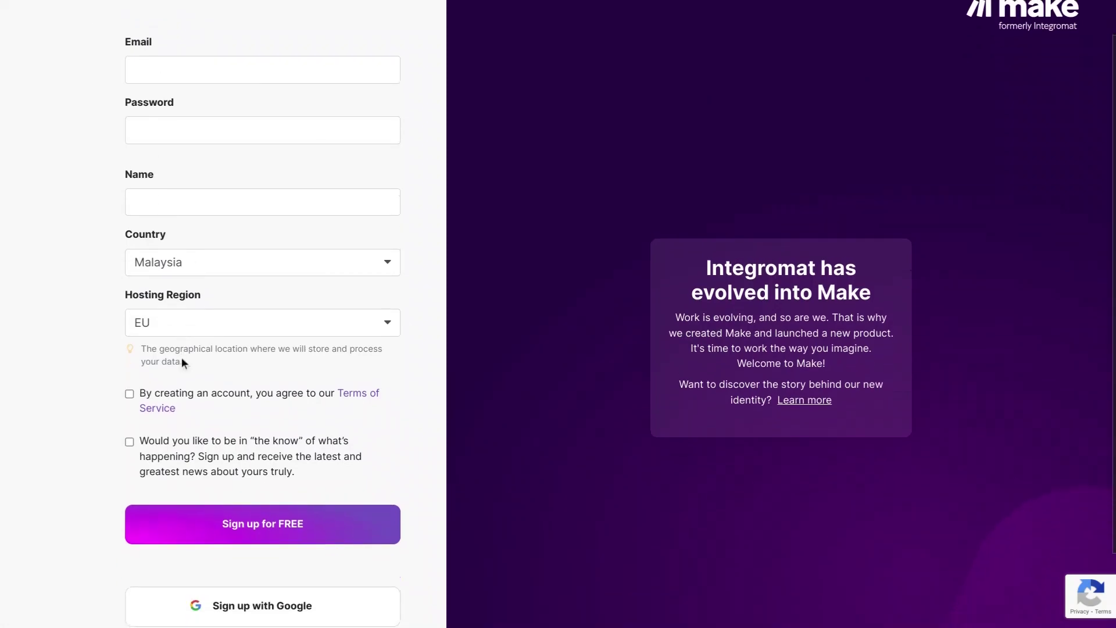
pyautogui.scroll(1, 181, 357)
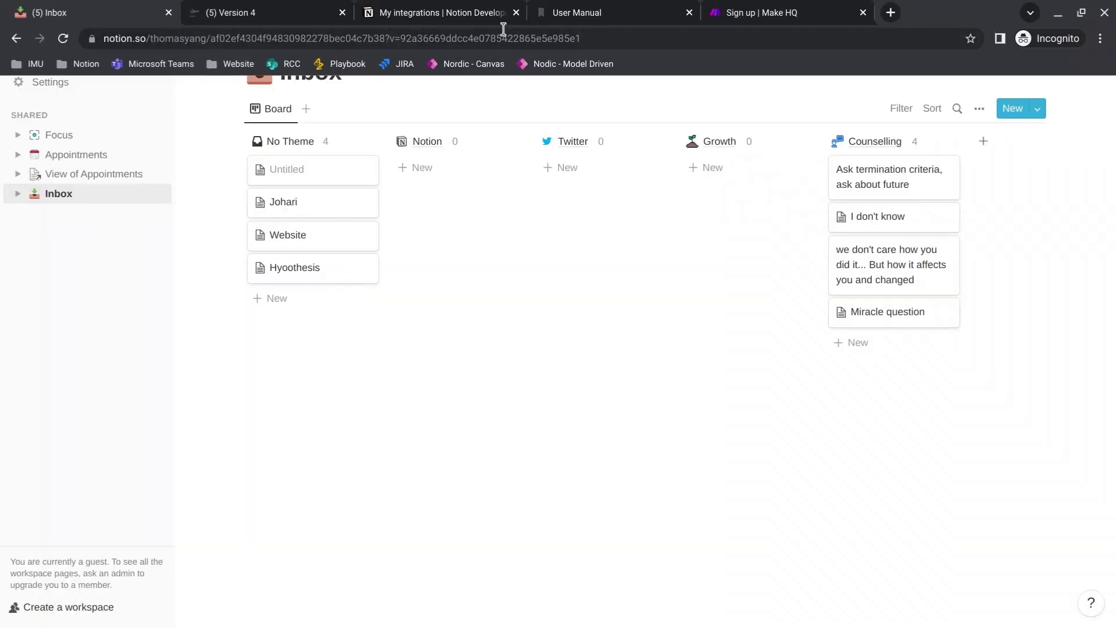
pyautogui.click(494, 13)
pyautogui.click(732, 16)
pyautogui.press('F11')
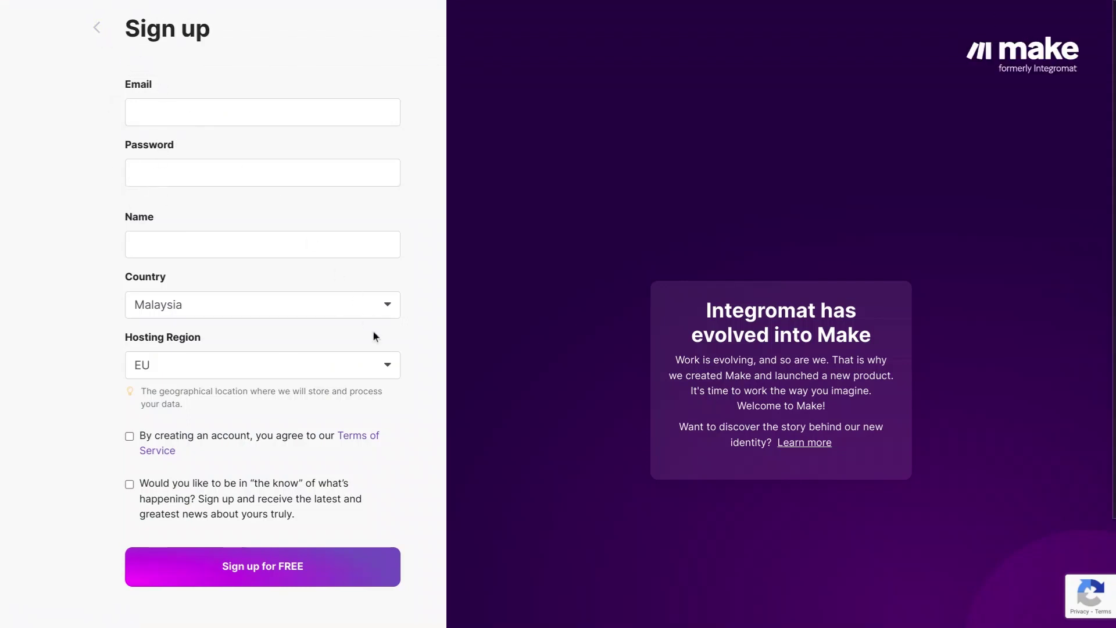
pyautogui.scroll(-1, 378, 403)
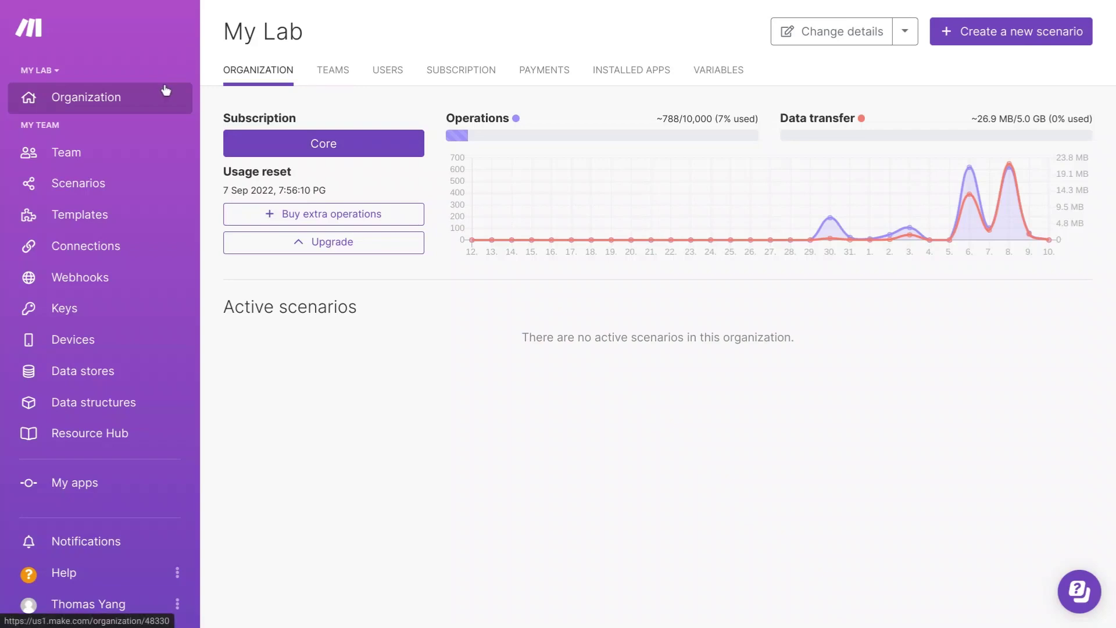
# Step: Create a new blank scenario from the My Lab dashboard
pyautogui.click(1042, 45)
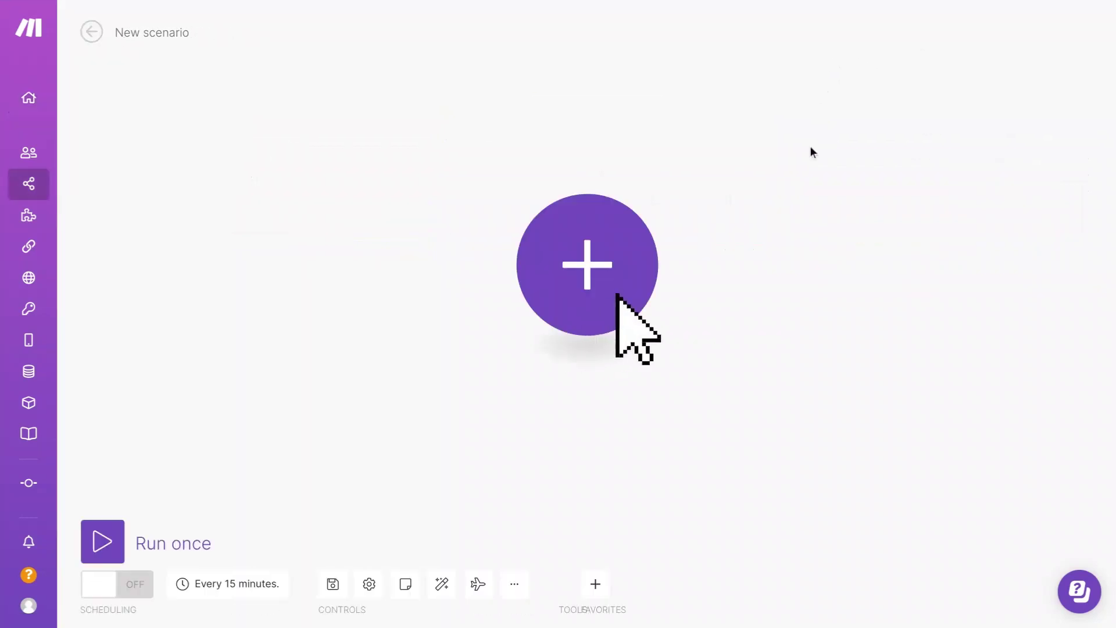
pyautogui.click(615, 295)
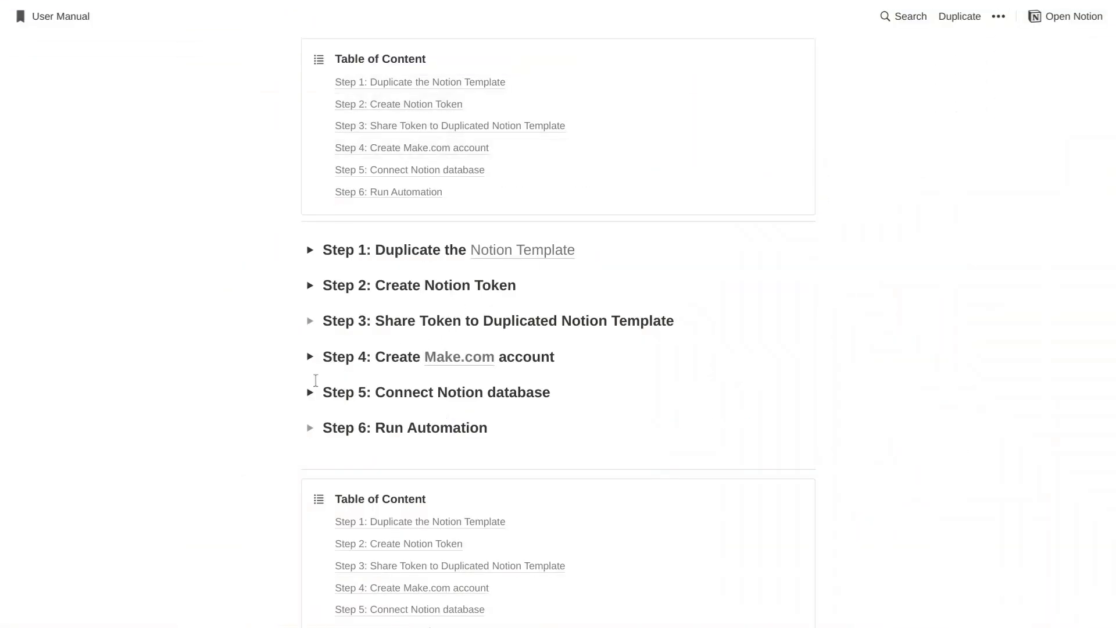
# Step: Expand Step 4: Create Make.com account and scroll to its blueprint.json file
pyautogui.click(310, 365)
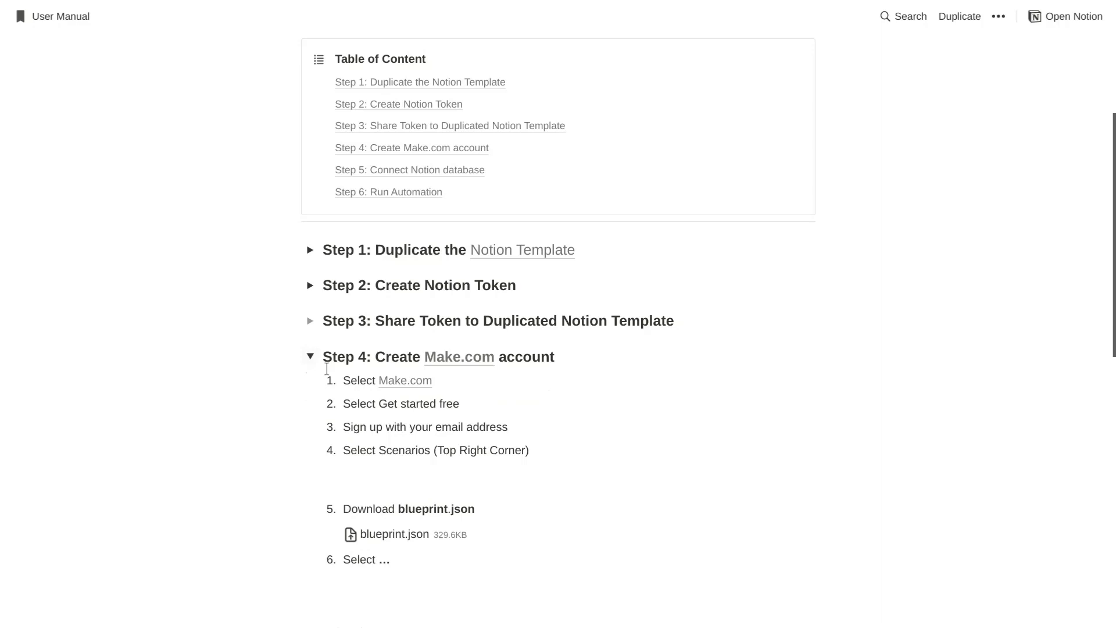
pyautogui.scroll(-3, 427, 412)
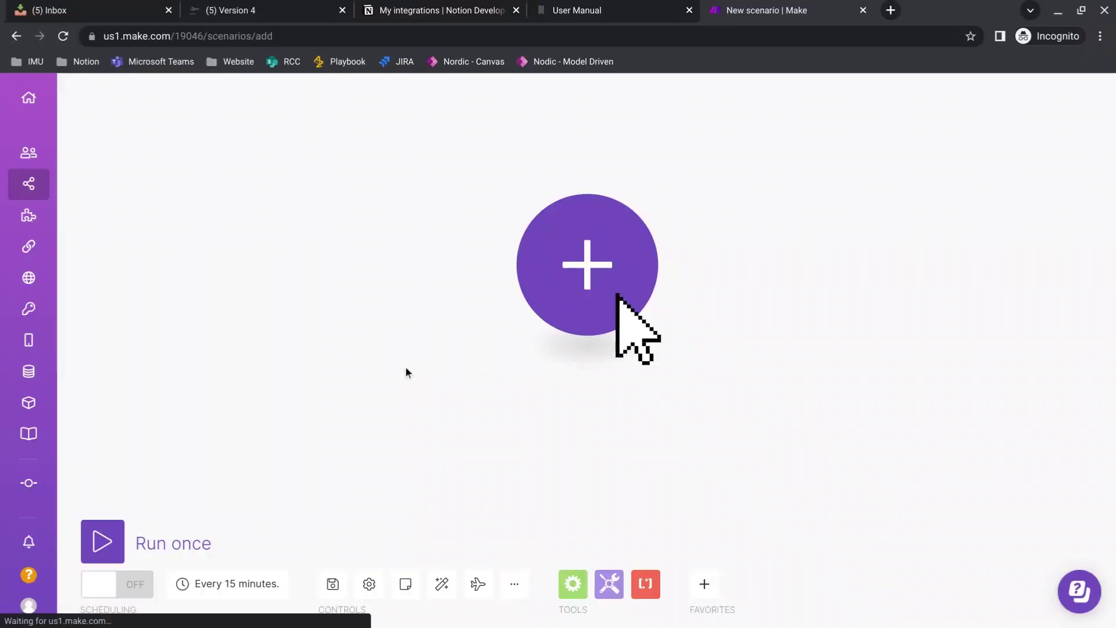
# Step: Import blueprint.json from Downloads into the new scenario and save it
pyautogui.press('F11')
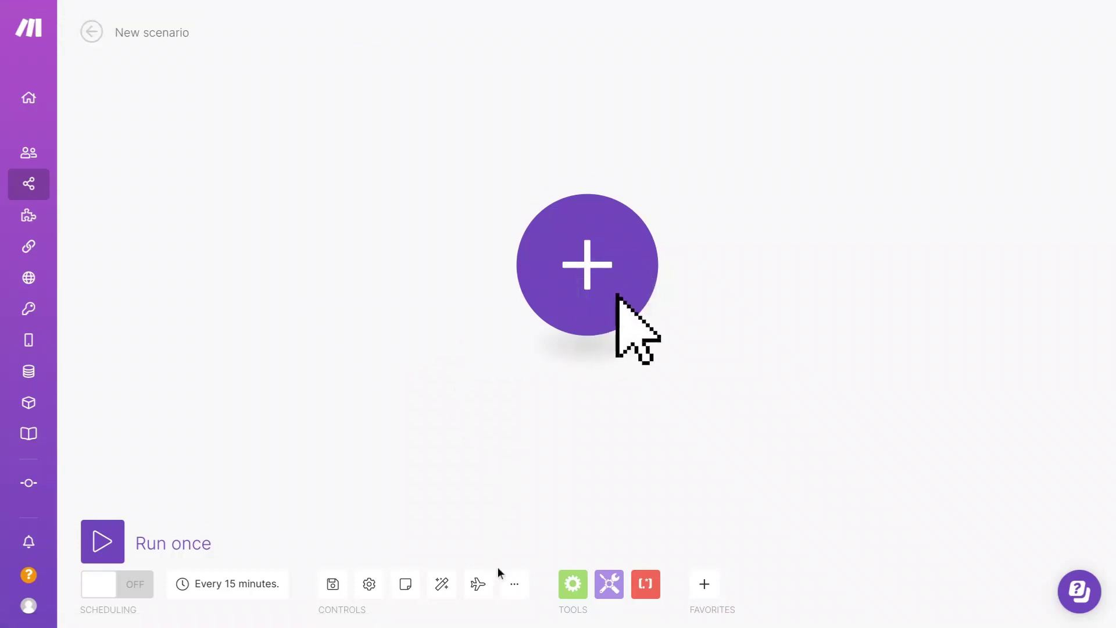
pyautogui.click(515, 586)
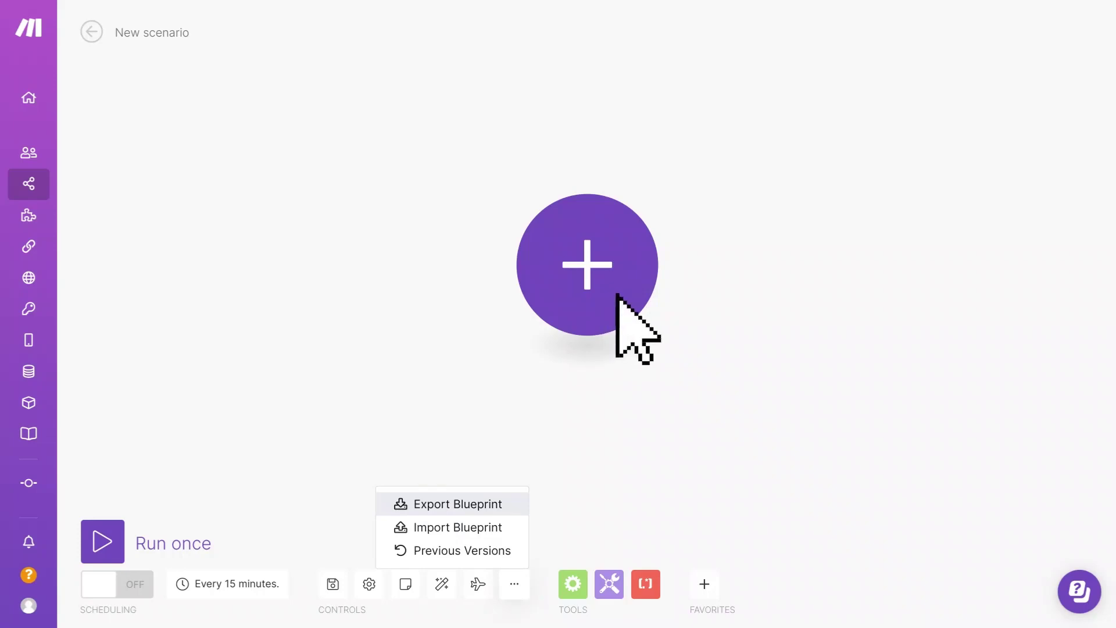
pyautogui.click(445, 528)
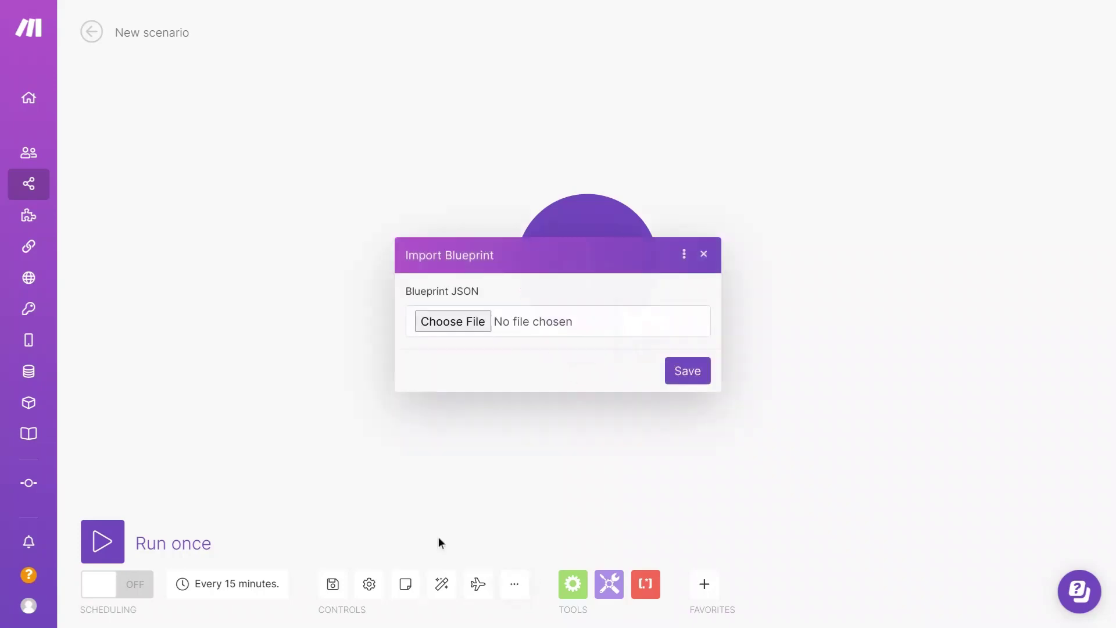
pyautogui.click(448, 328)
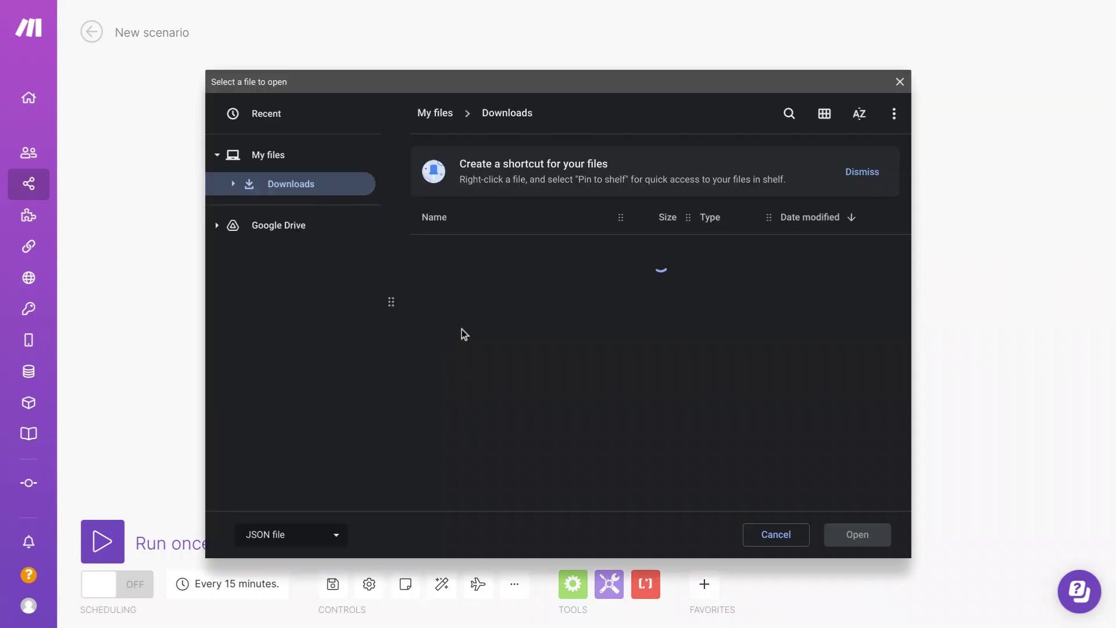
pyautogui.click(512, 396)
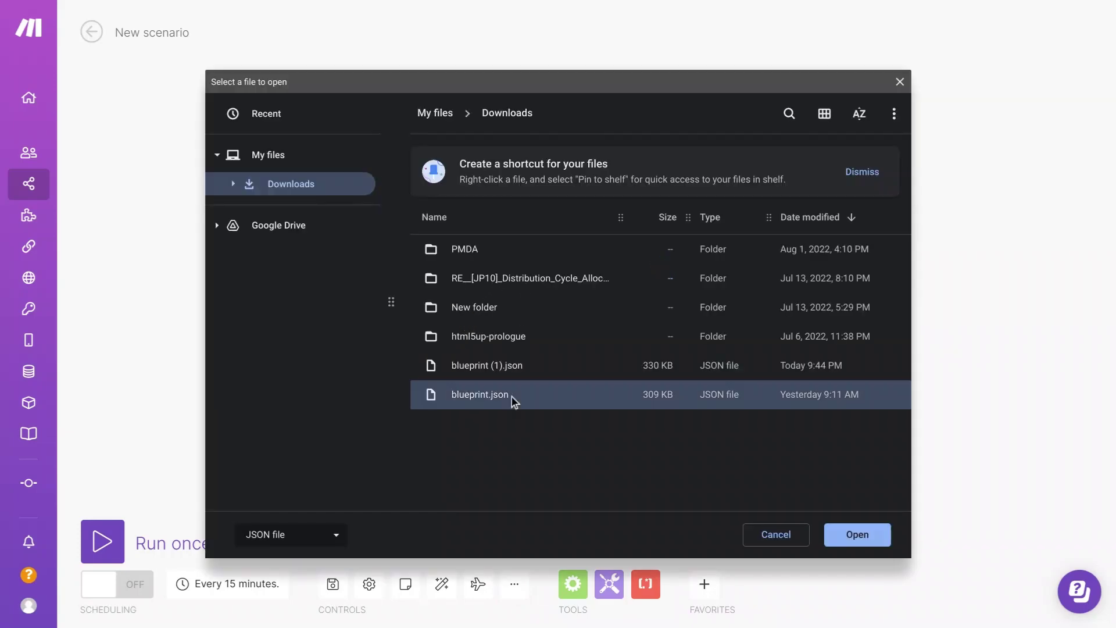
pyautogui.doubleClick(511, 396)
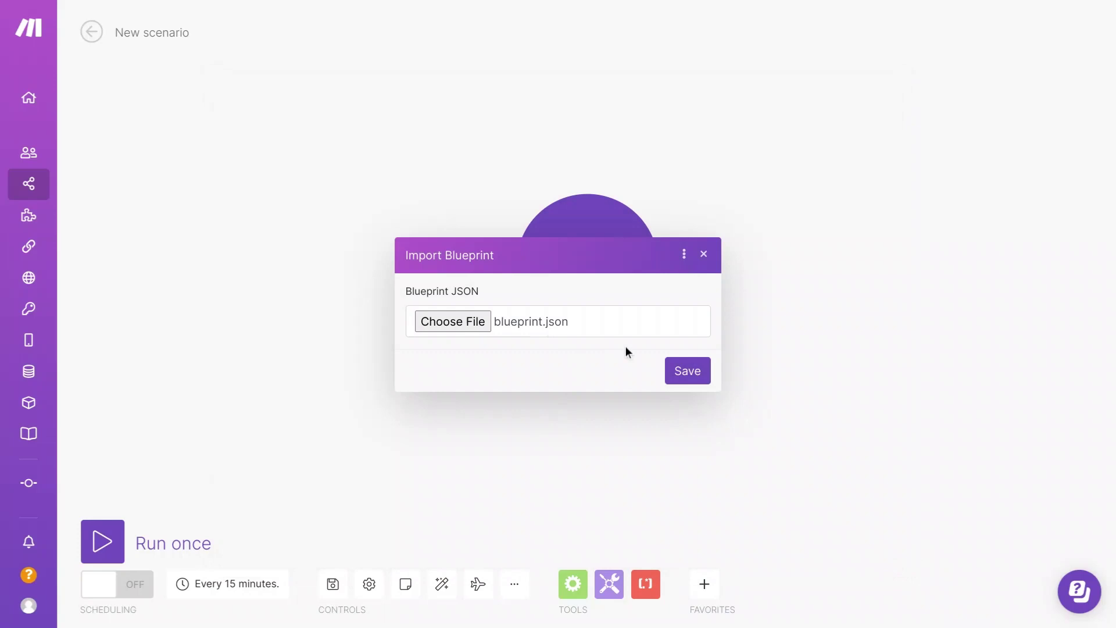
pyautogui.click(687, 375)
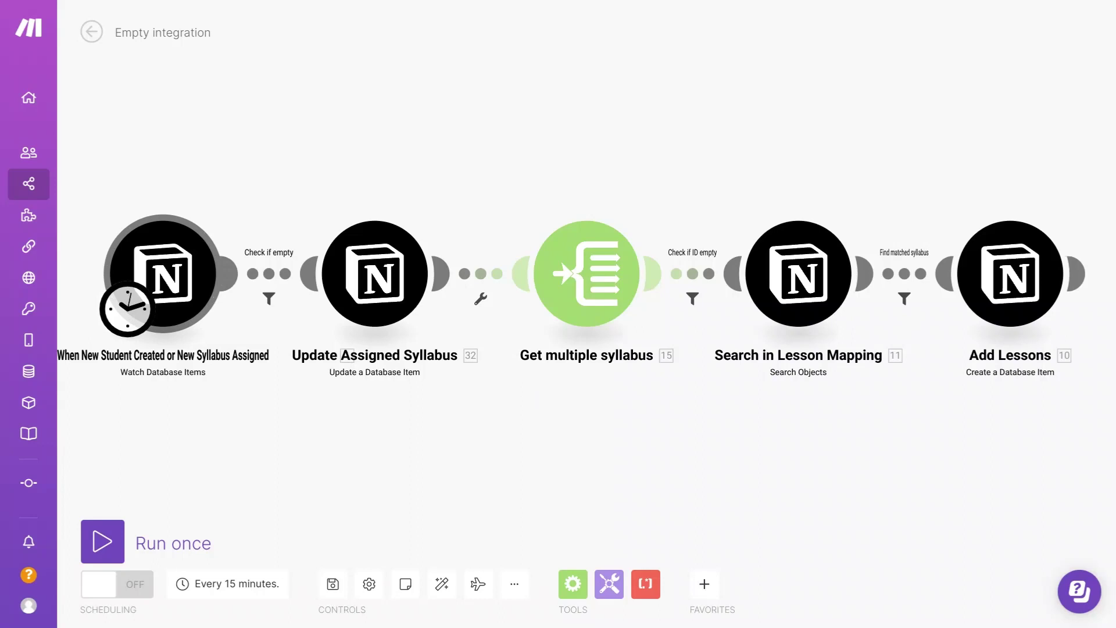
# Step: Add a new Notion Internal connection named Robot to the trigger module, using the integration token
pyautogui.click(157, 293)
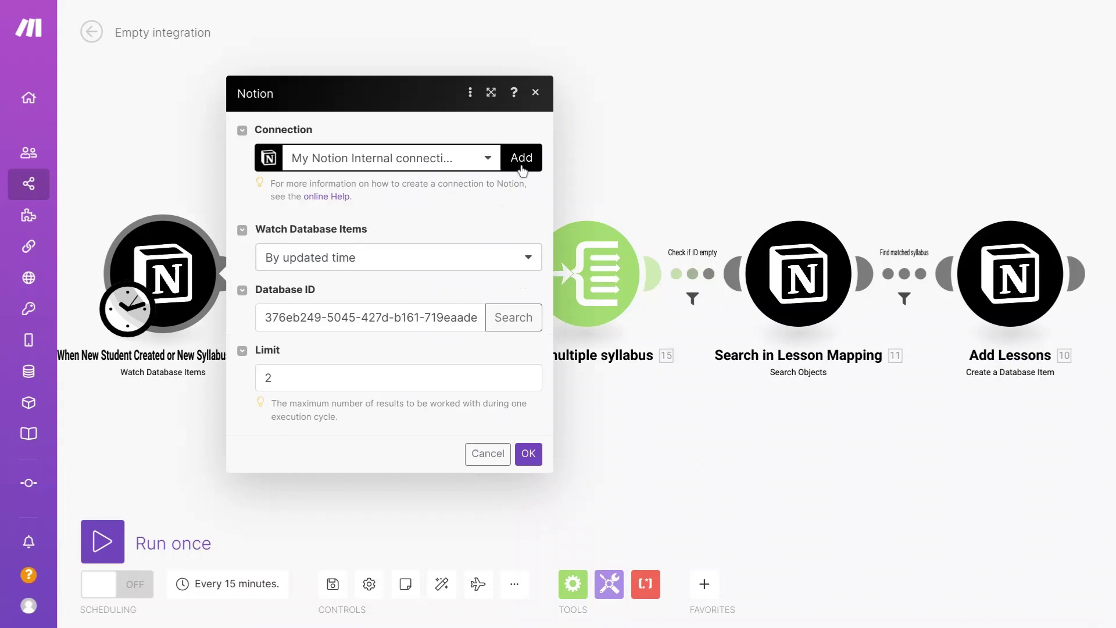
pyautogui.click(521, 158)
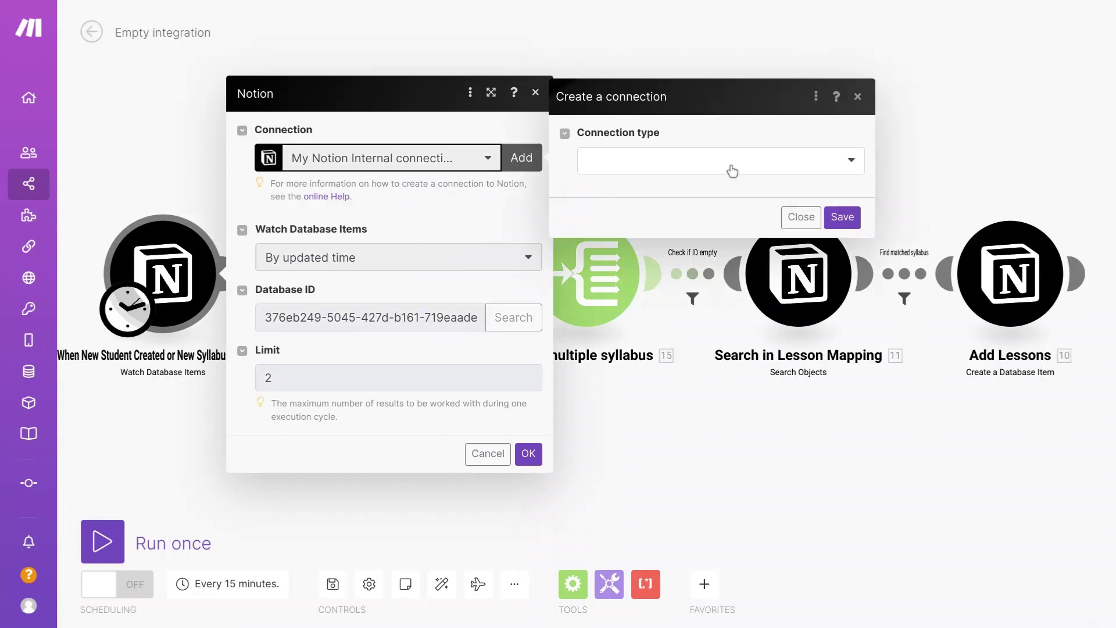
pyautogui.click(733, 170)
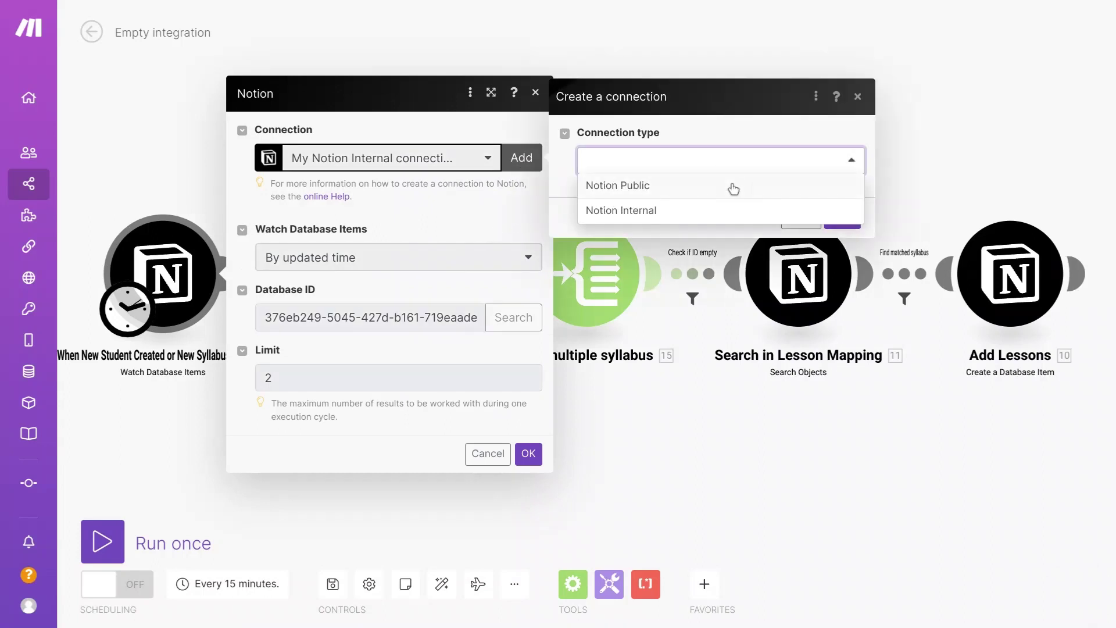
pyautogui.click(697, 212)
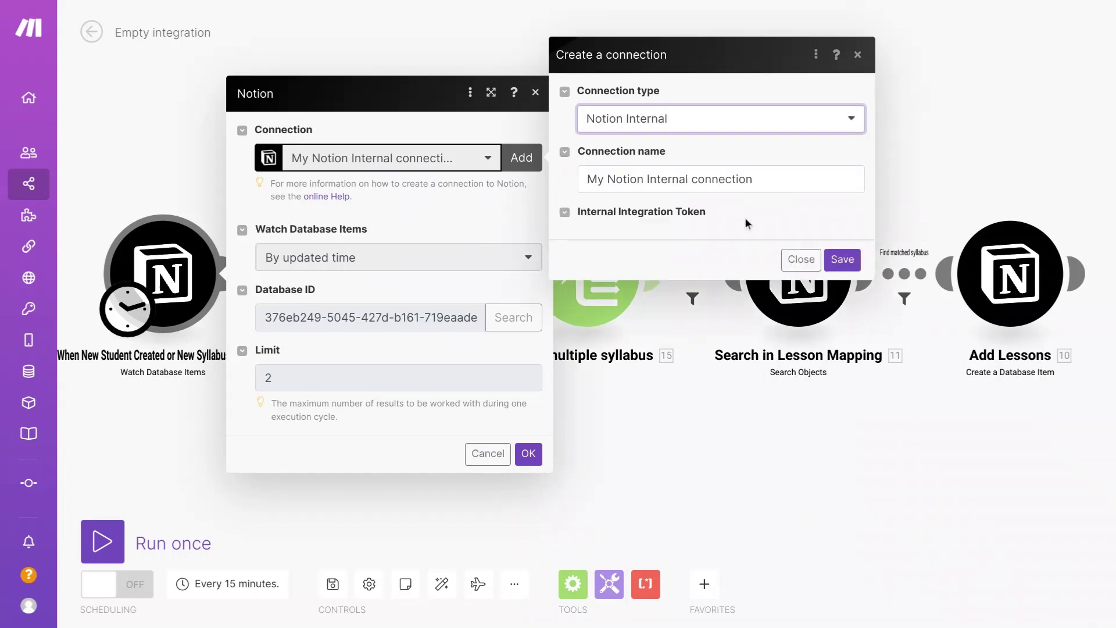
pyautogui.click(754, 162)
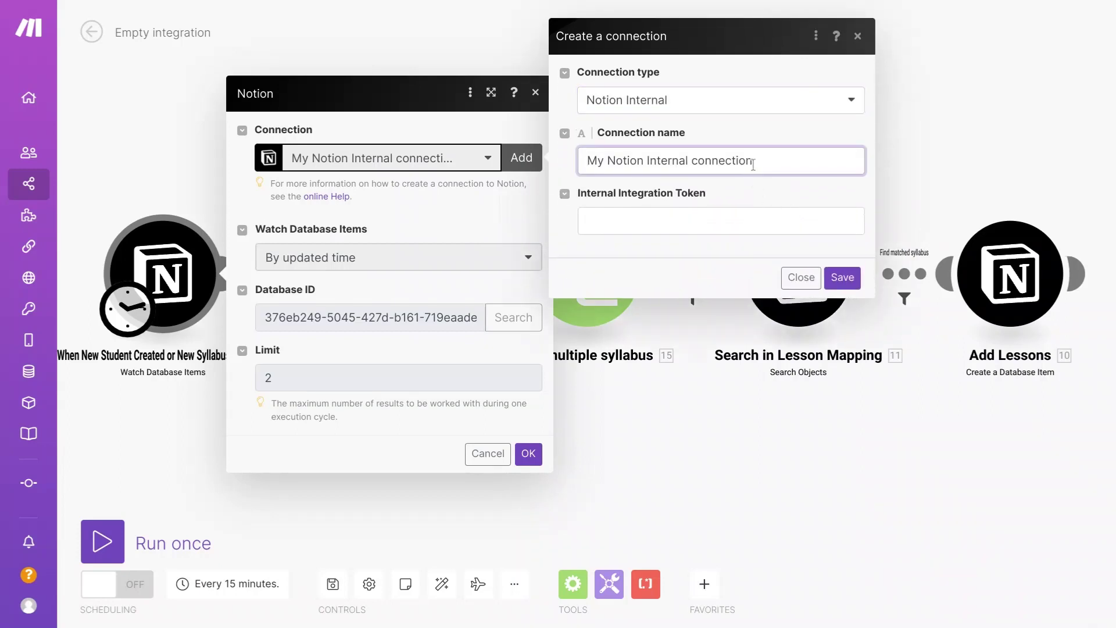
pyautogui.tripleClick(754, 162)
pyautogui.write('Robot')
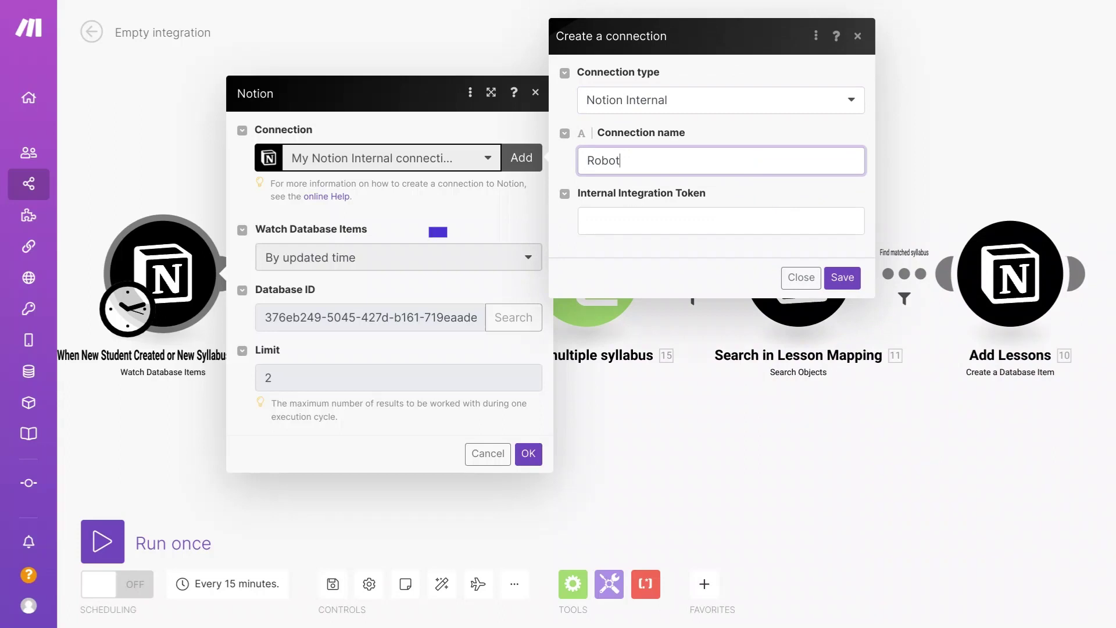
pyautogui.click(683, 226)
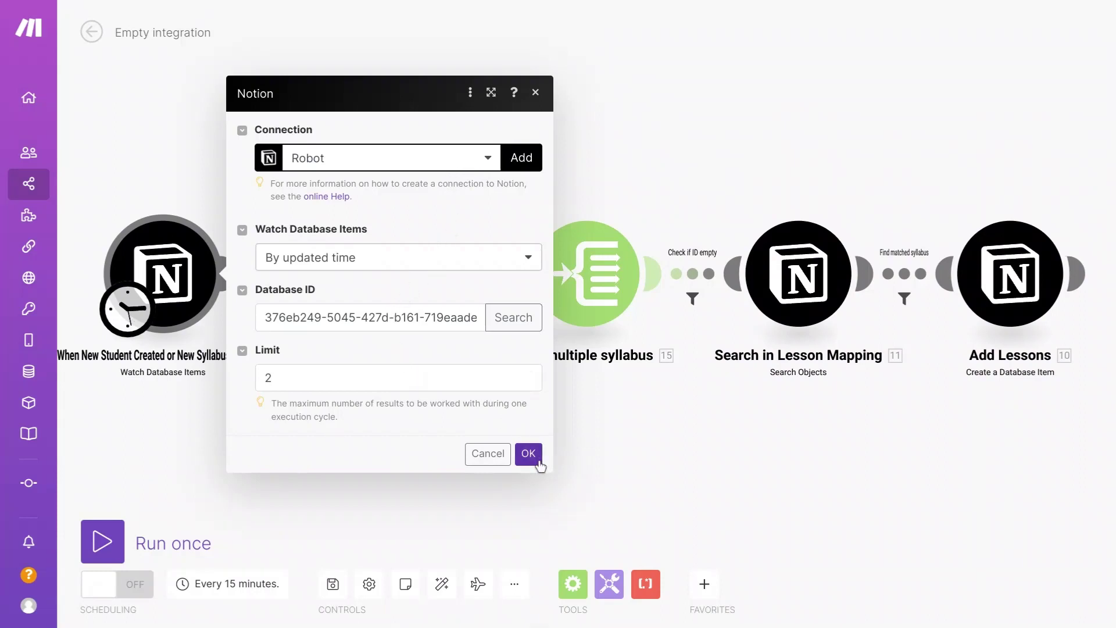
# Step: Save the trigger module set to start watching from now on
pyautogui.click(528, 454)
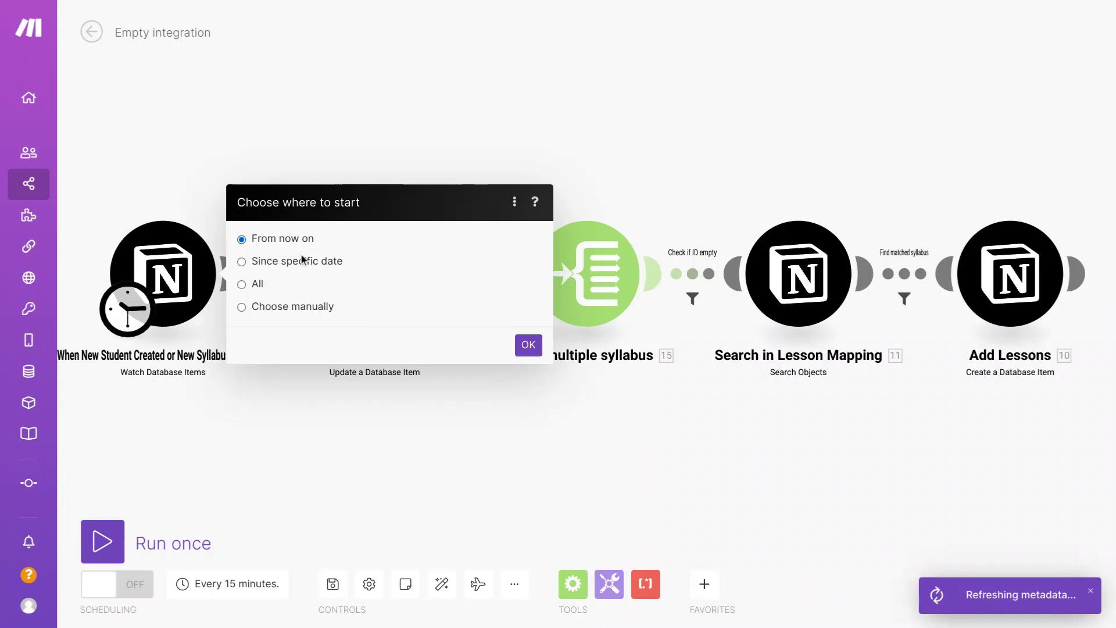
pyautogui.click(529, 344)
pyautogui.moveTo(391, 411); pyautogui.dragTo(451, 414)
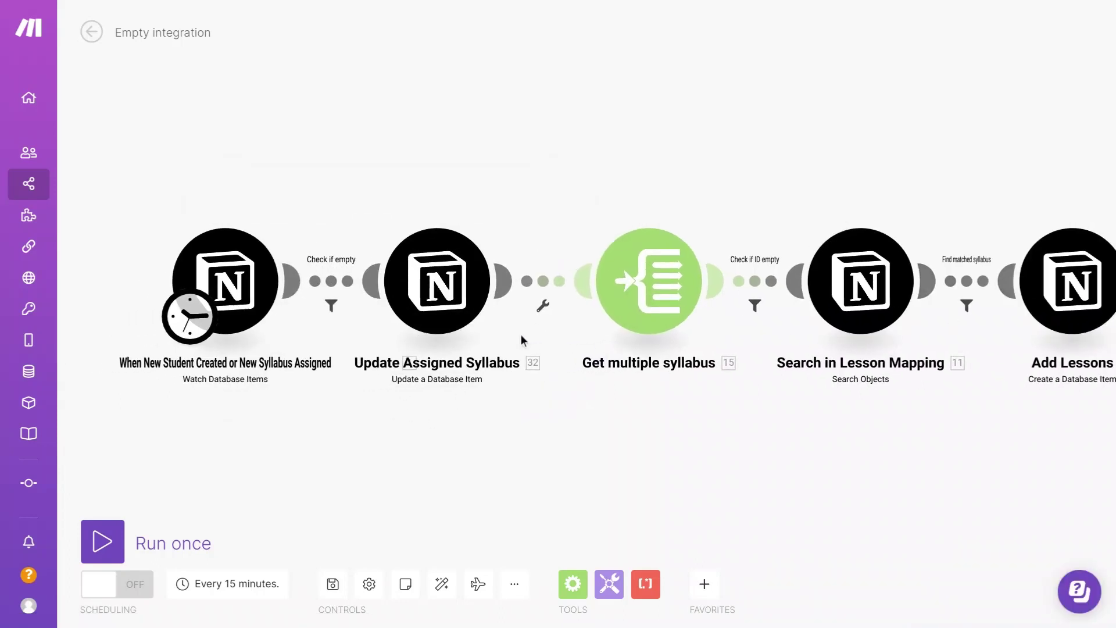
# Step: Switch the Update Assigned Syllabus module's connection to Robot and close its settings
pyautogui.click(470, 340)
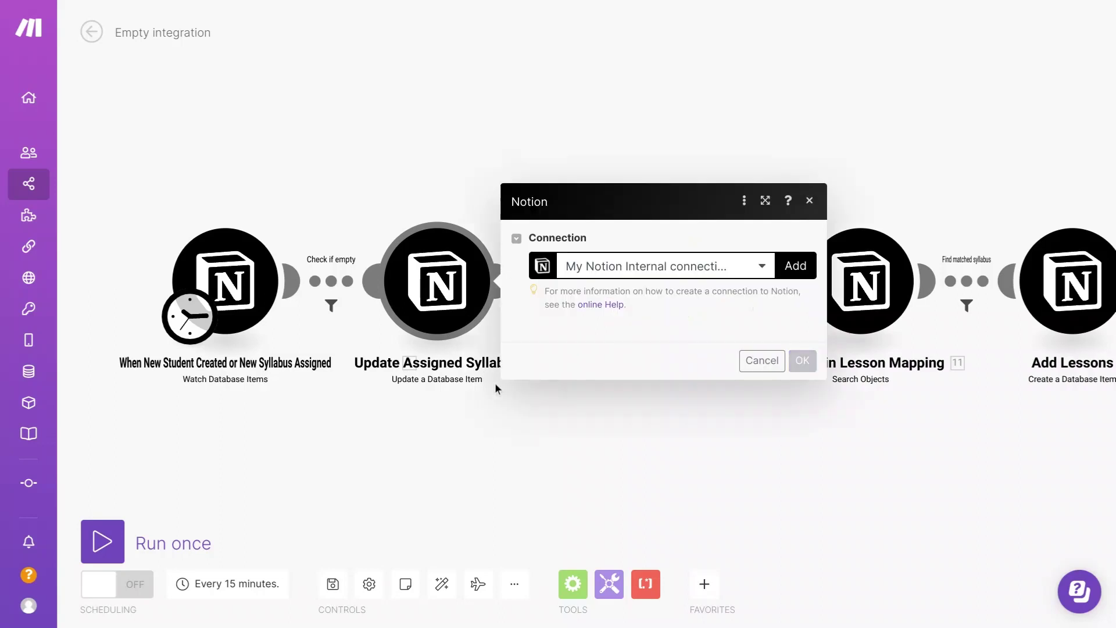
pyautogui.click(755, 185)
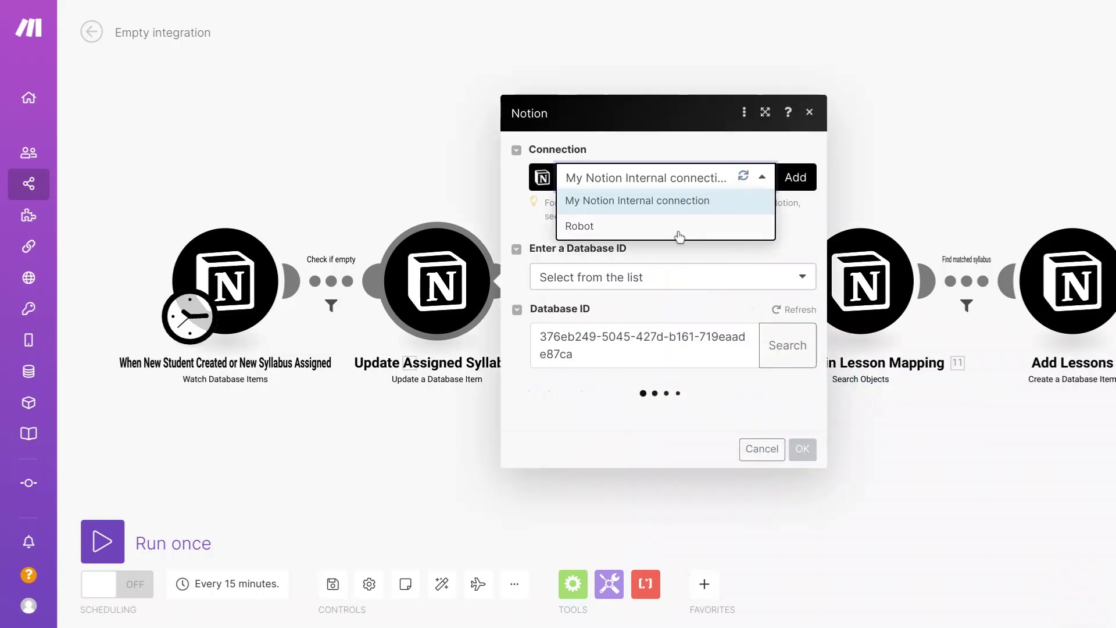
pyautogui.click(676, 231)
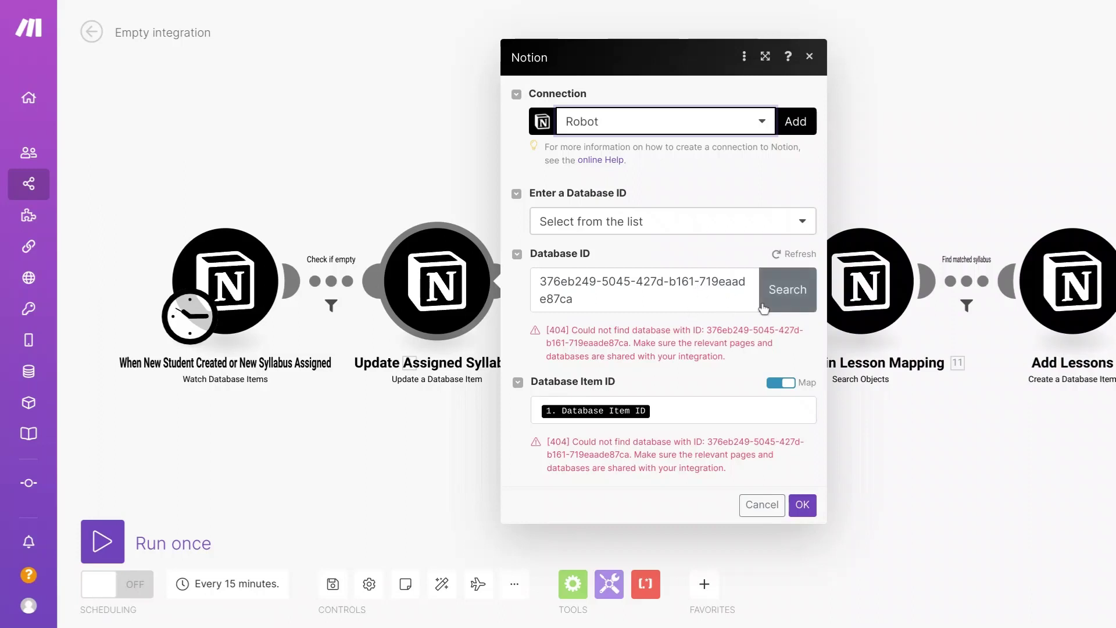
pyautogui.click(427, 455)
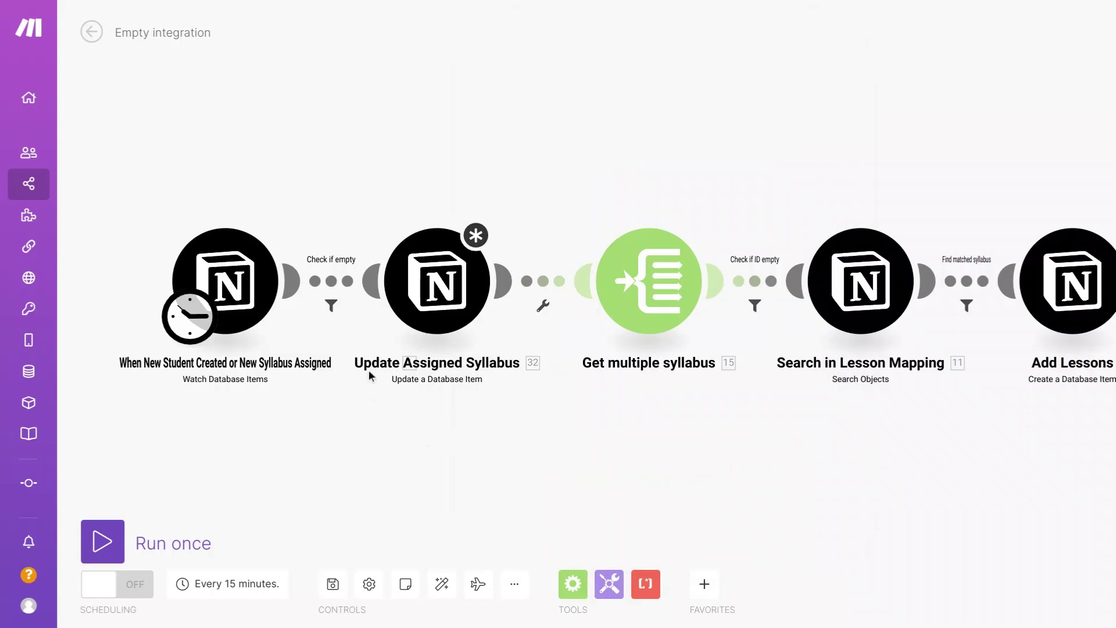